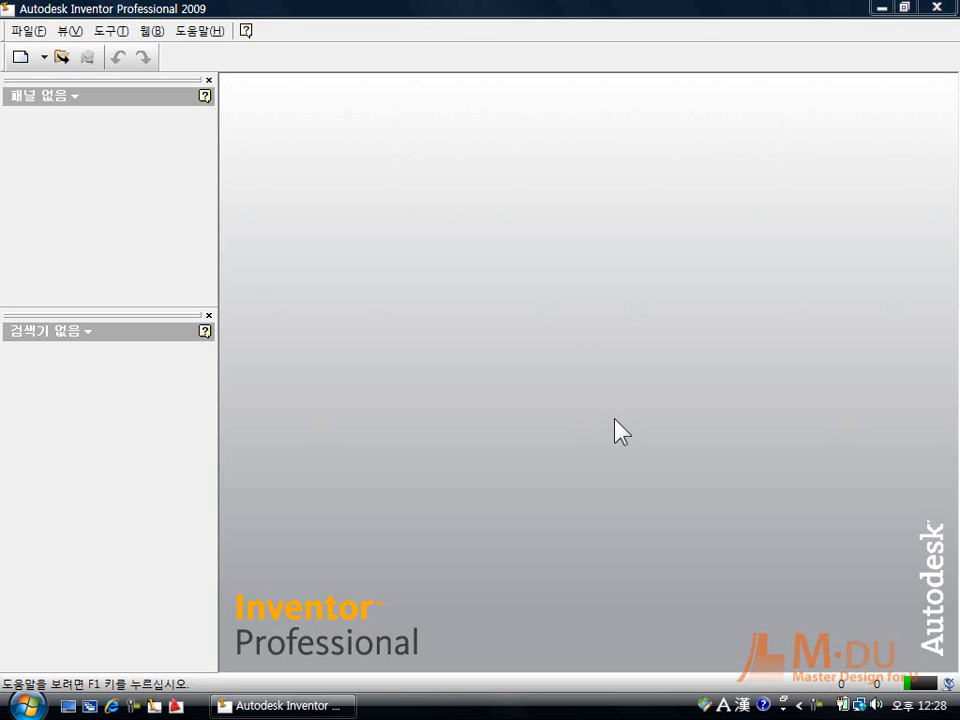
Step: Create a new part file from the default Standard.ipt template
click(21, 58)
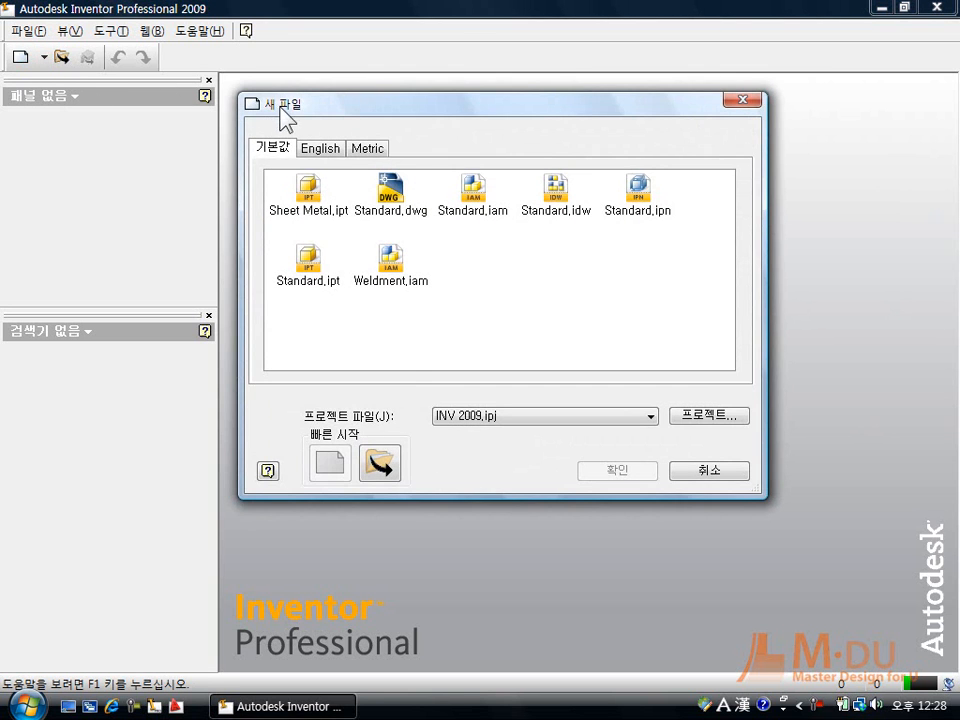
click(312, 262)
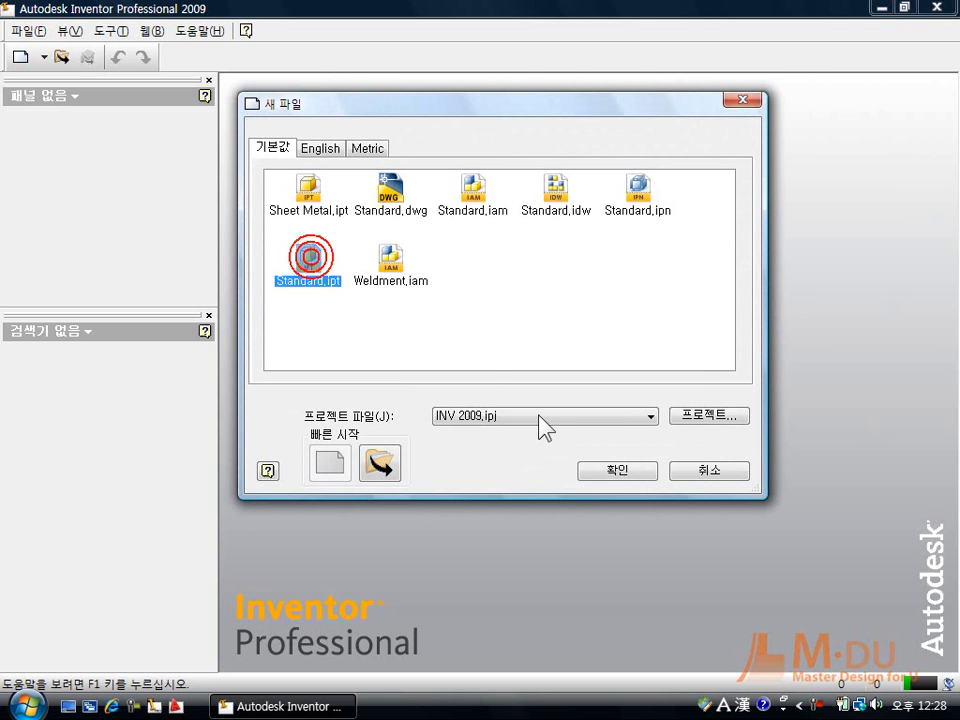
click(623, 474)
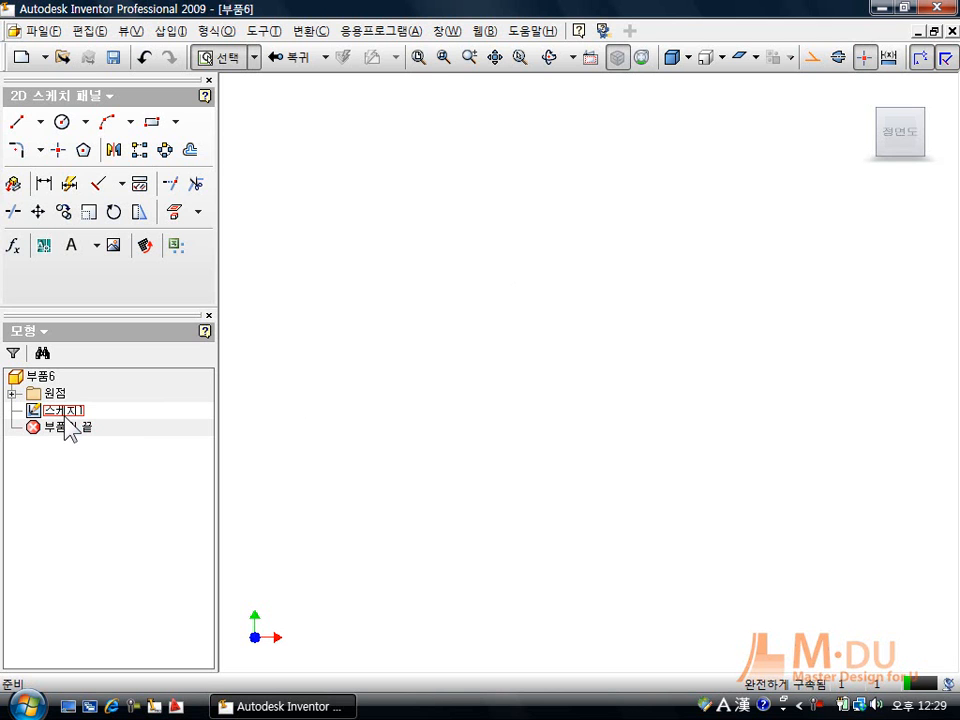
click(283, 422)
click(369, 432)
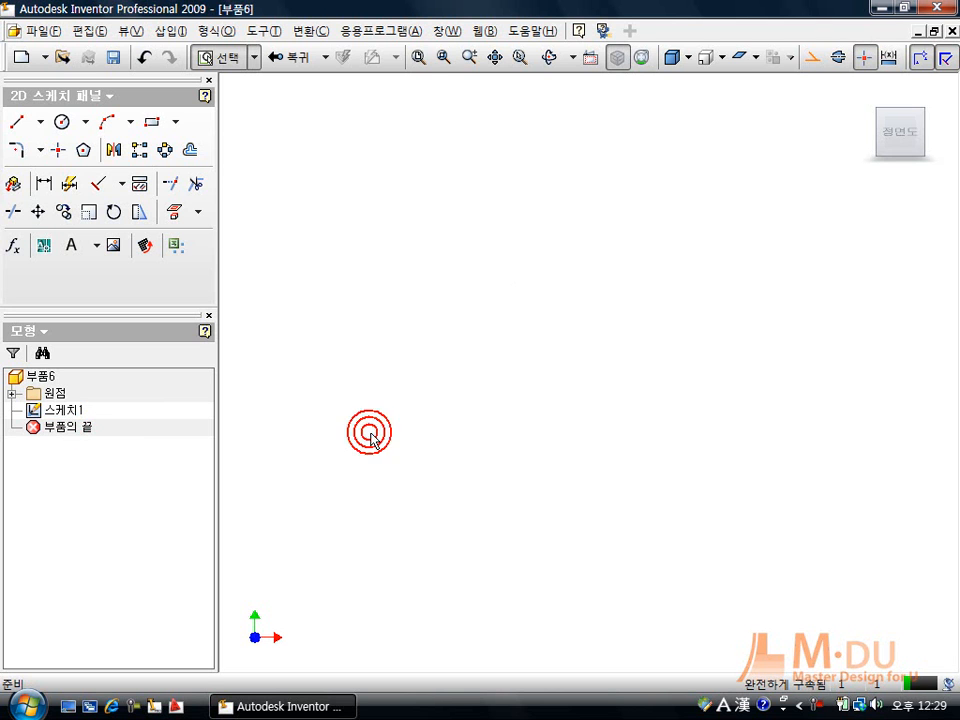
Step: Sketch a closed, irregular 11-sided zigzag outline with the Line tool across the middle of the sketch
click(16, 121)
click(406, 272)
click(499, 455)
click(613, 380)
click(716, 480)
click(815, 379)
click(748, 248)
click(638, 175)
click(564, 233)
click(530, 164)
click(445, 233)
click(367, 183)
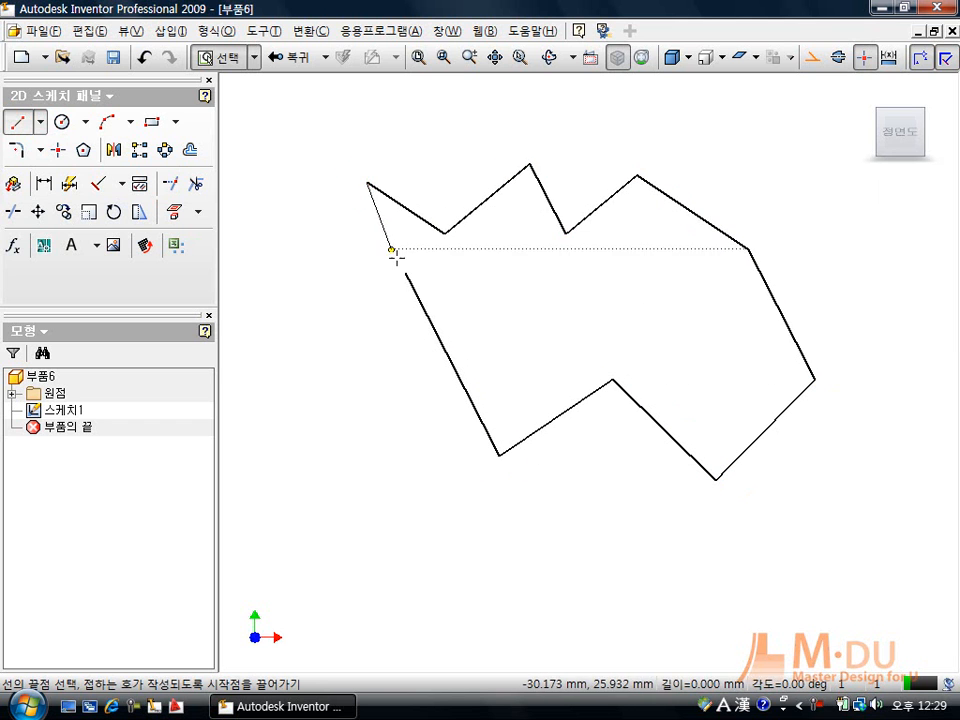
click(403, 273)
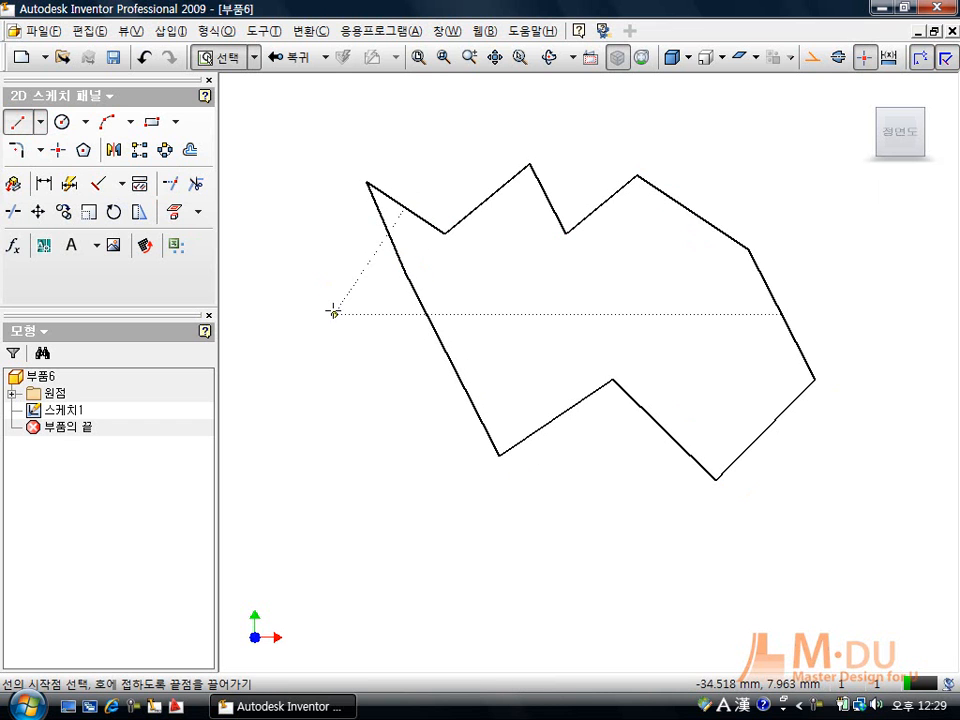
Step: Sketch an open chain of four connected lines below the zigzag outline and end the Line command
click(308, 456)
click(319, 588)
click(484, 612)
click(565, 507)
click(401, 487)
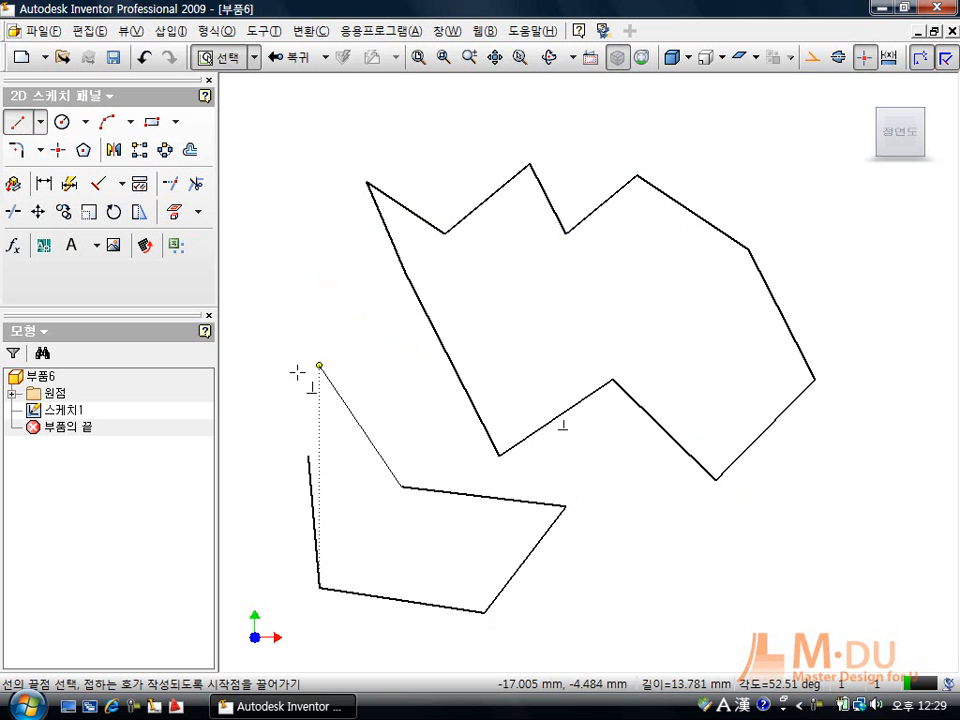
right_click(345, 339)
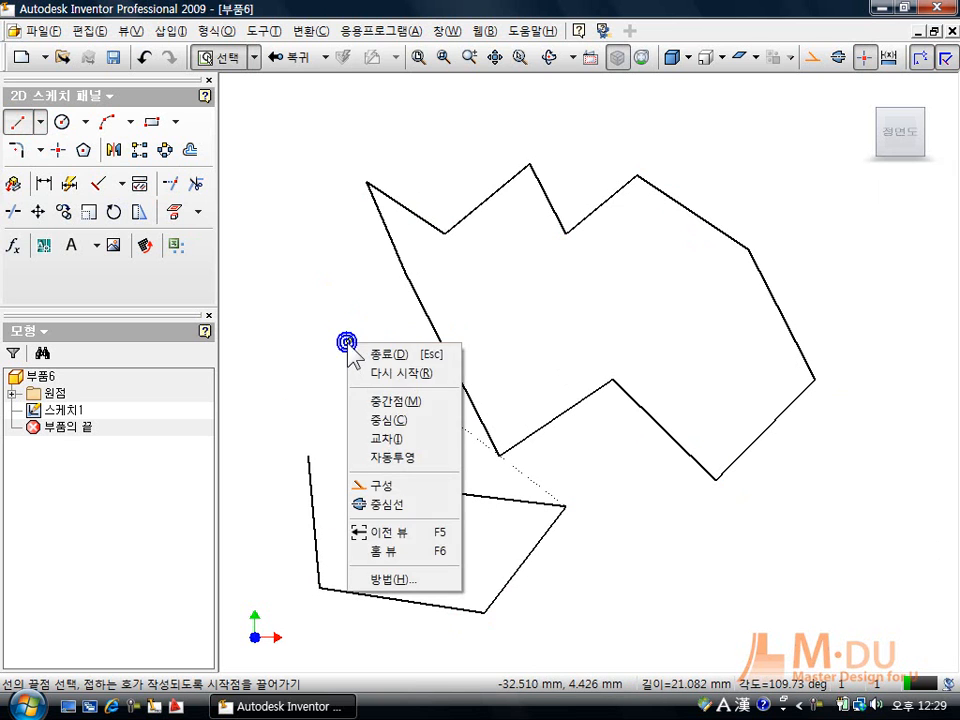
click(370, 356)
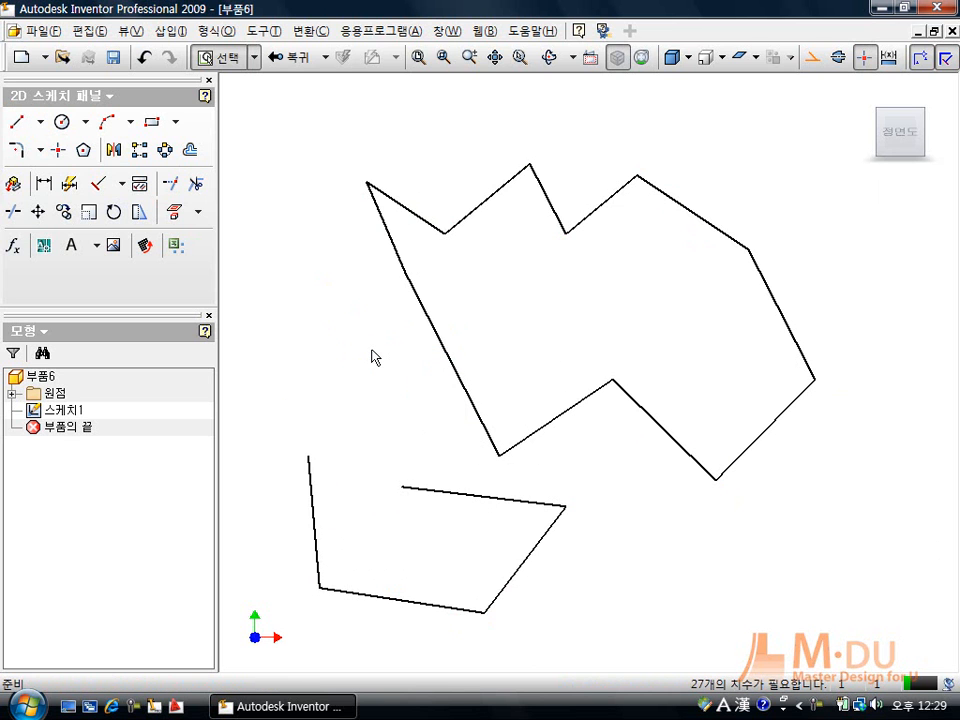
Step: Sketch an open chain of three lines starting inside the zigzag outline and crossing its lower edges
click(16, 122)
click(525, 301)
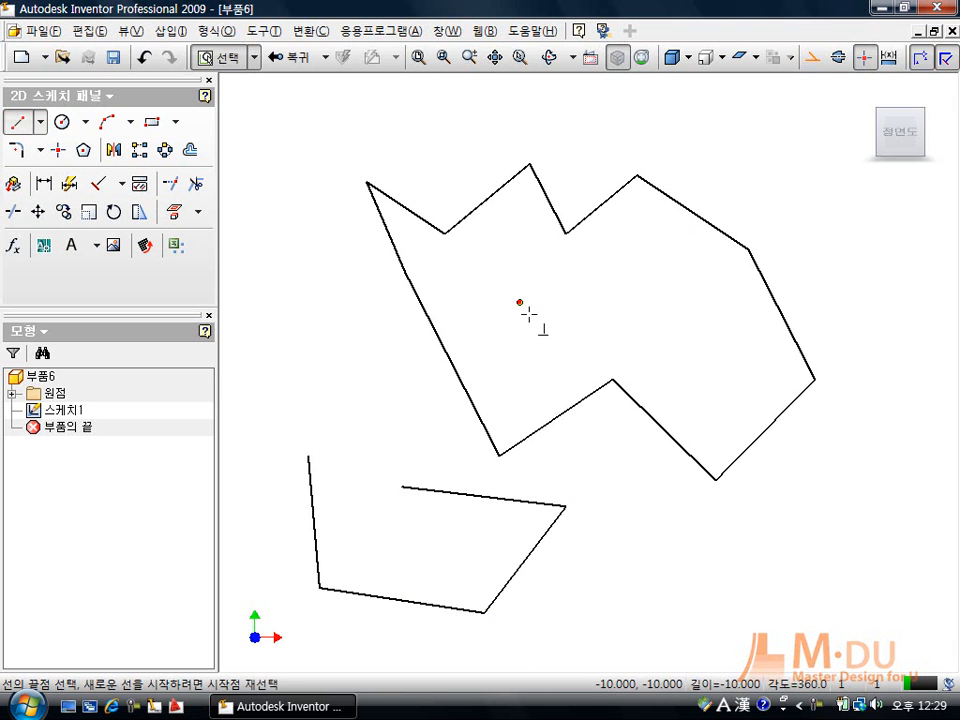
click(638, 540)
click(722, 379)
click(637, 261)
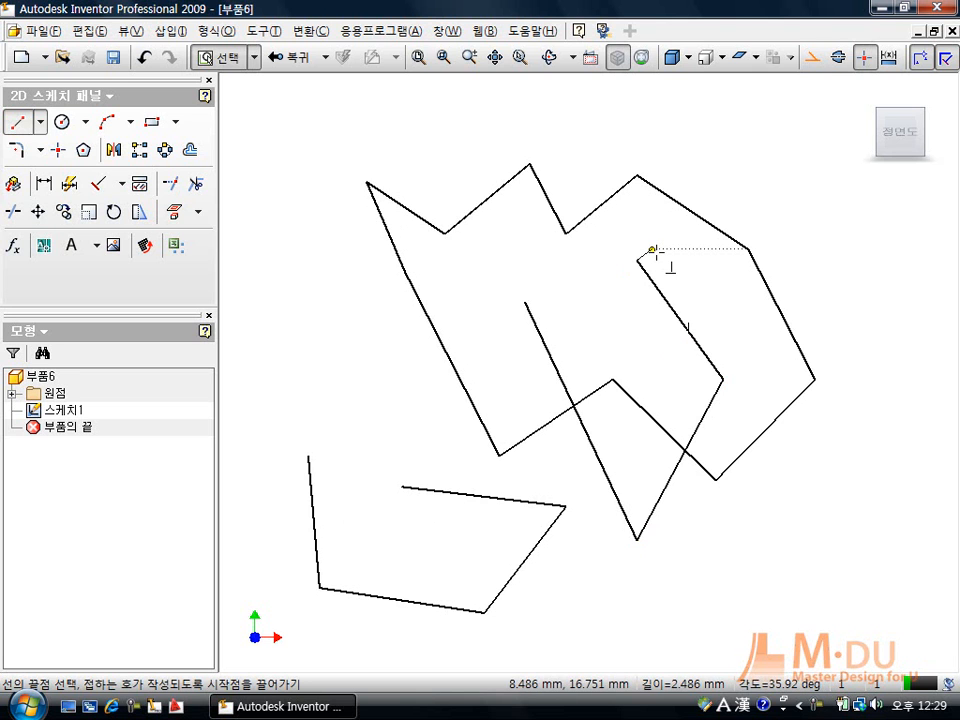
key(Escape)
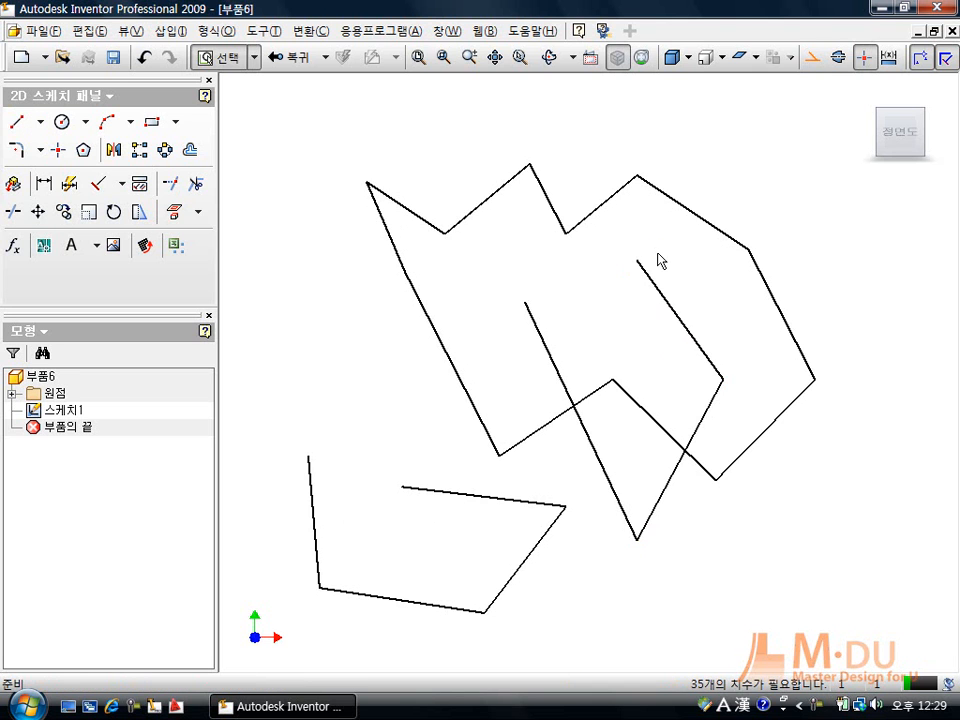
Step: Sketch four circles of different sizes: one inside the zigzag outline, one beside its left edge, and two beyond its right side
click(63, 122)
click(331, 326)
click(372, 378)
click(601, 301)
click(623, 330)
click(822, 204)
click(828, 258)
click(816, 560)
click(829, 590)
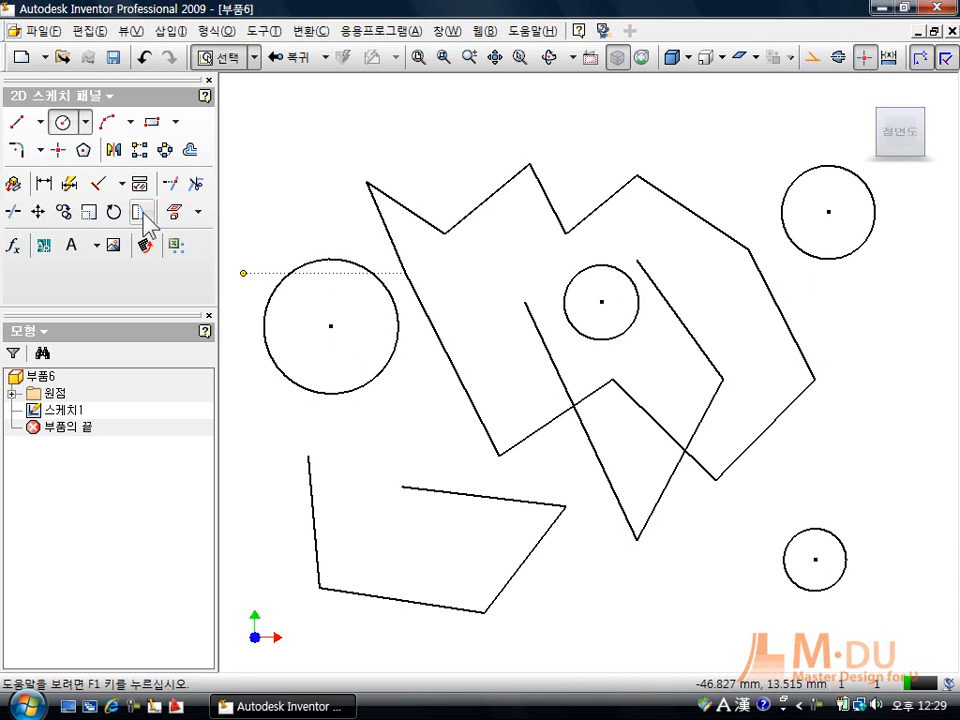
Step: Sketch a three-point arc between the zigzag outline and the small lower circle
click(107, 122)
click(879, 441)
click(722, 552)
click(783, 477)
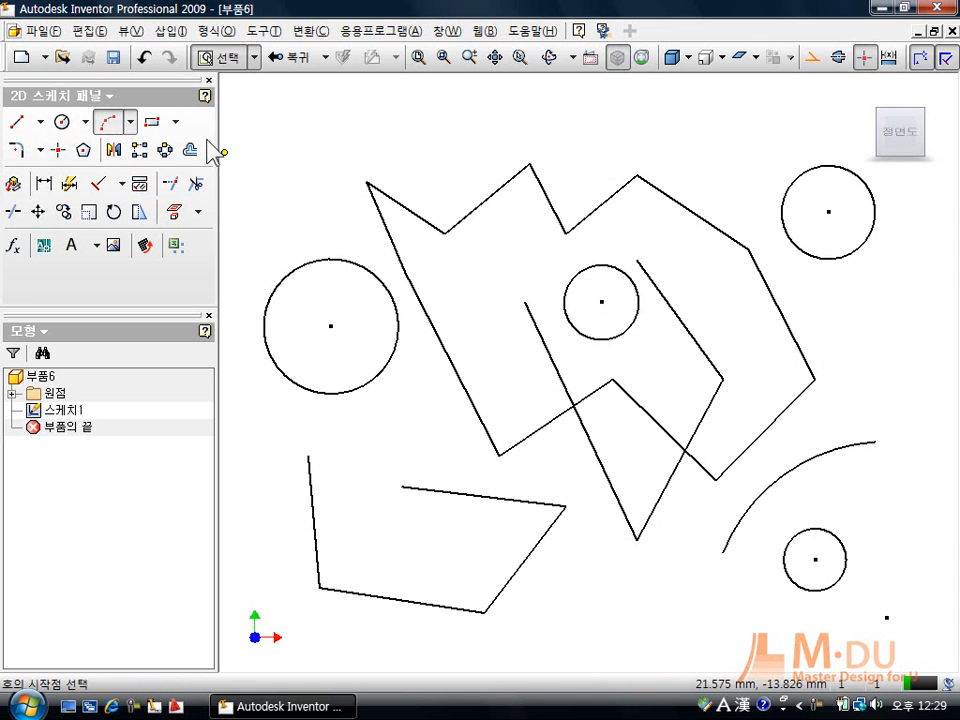
Step: Sketch a two-point rectangle overlapping the upper peaks of the zigzag outline
click(152, 122)
click(424, 157)
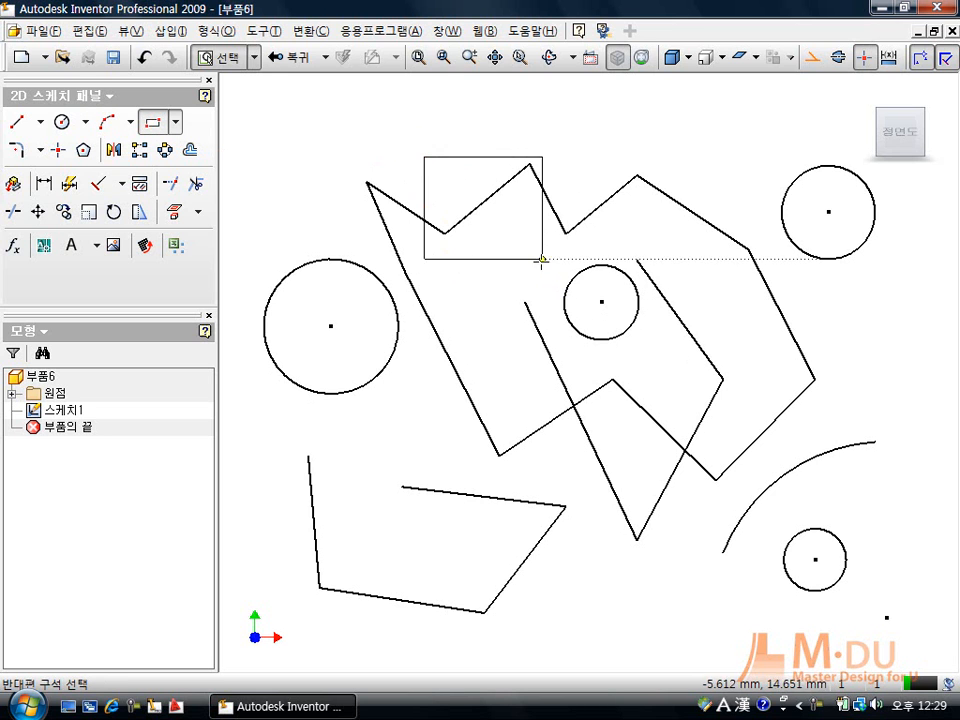
click(541, 258)
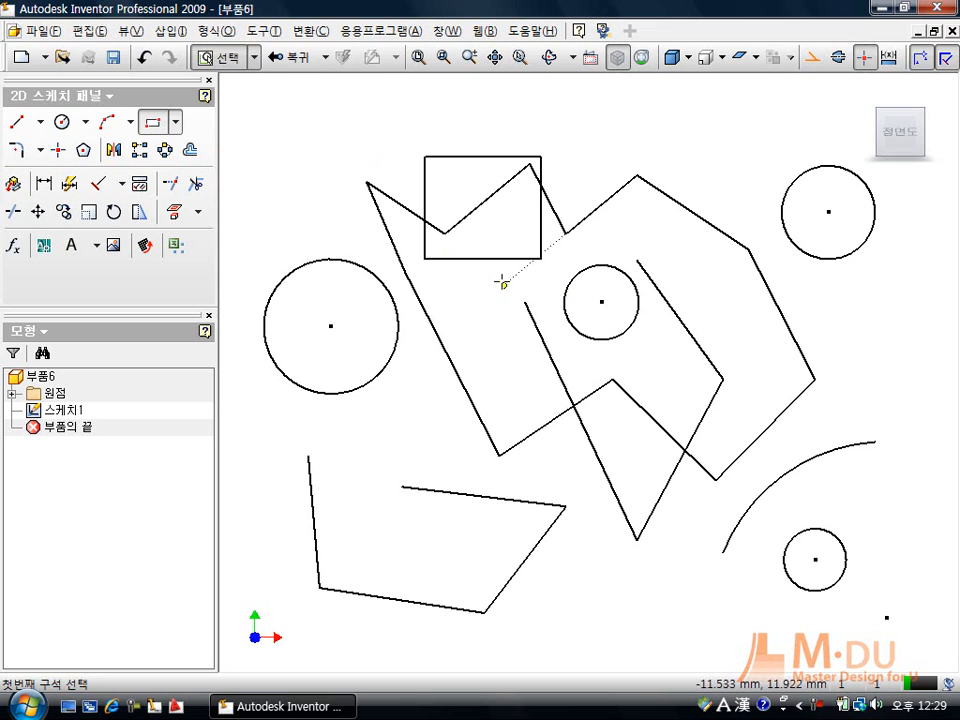
key(Escape)
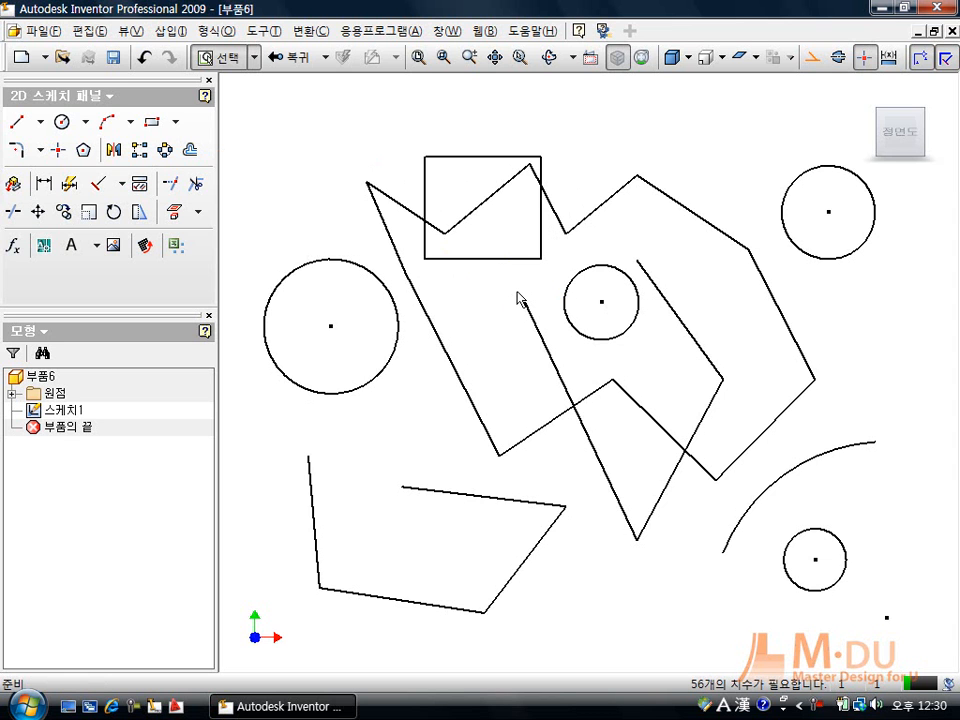
Step: Inspect the sketch in the isometric home view and return to a view facing the sketch plane
key(F6)
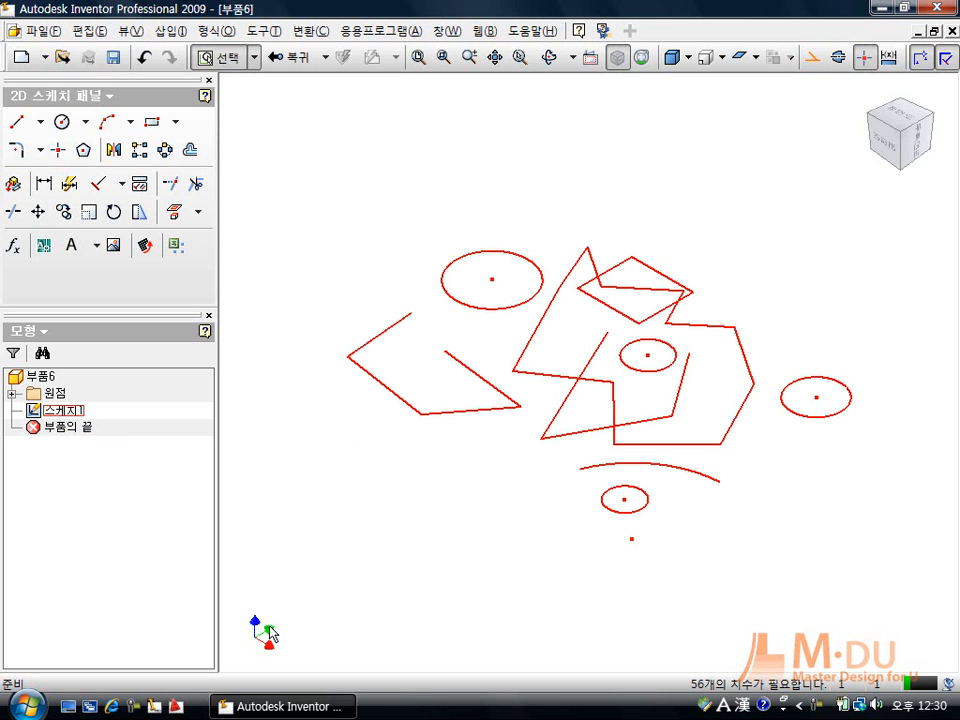
click(404, 548)
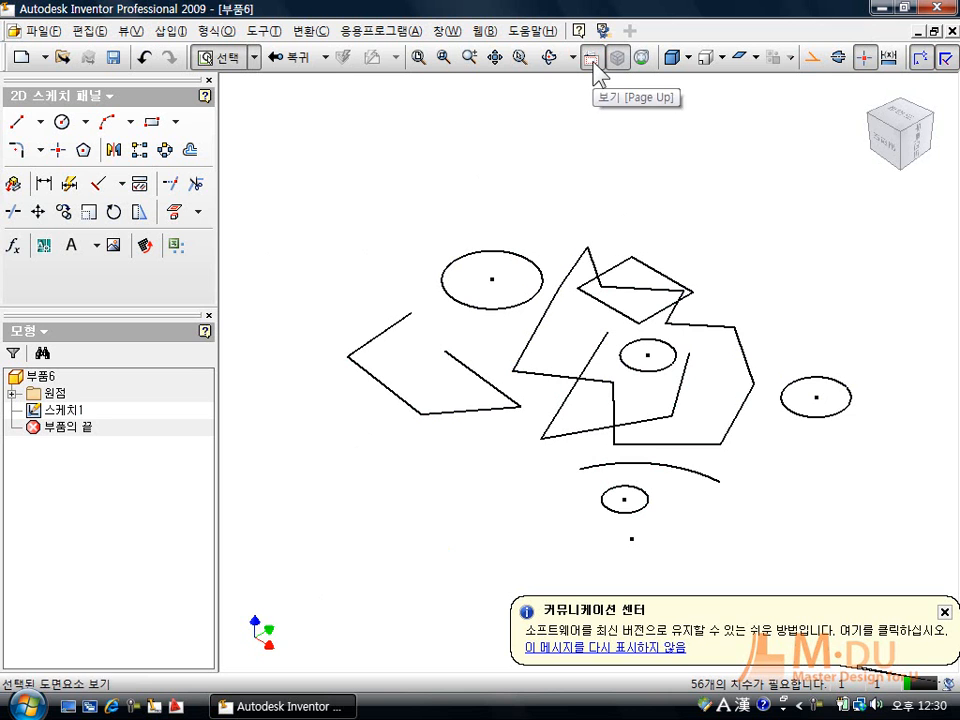
click(70, 412)
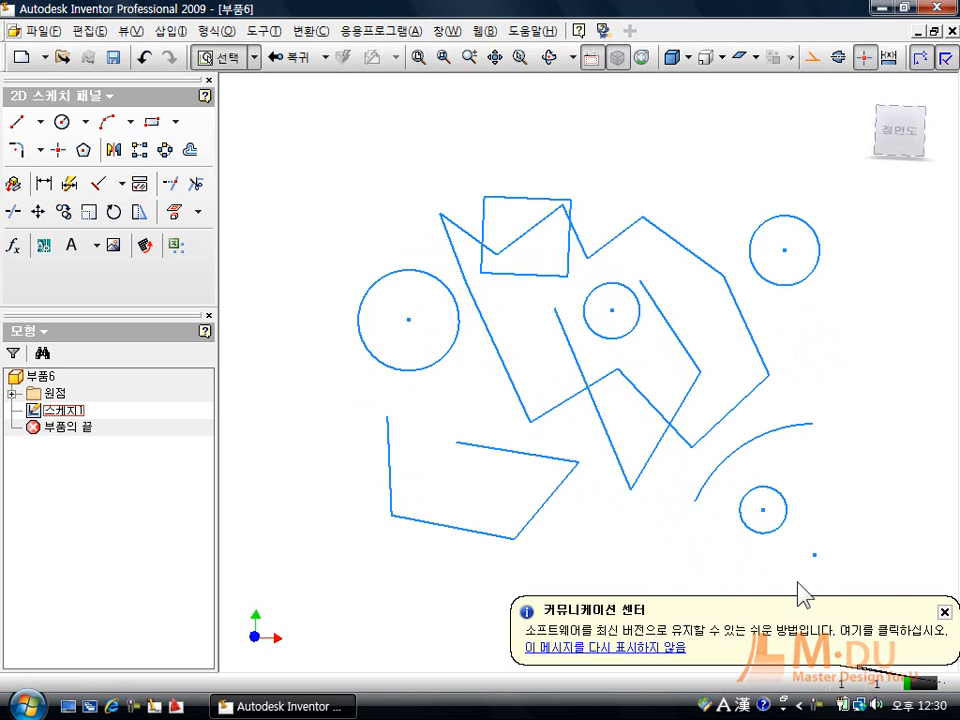
click(945, 612)
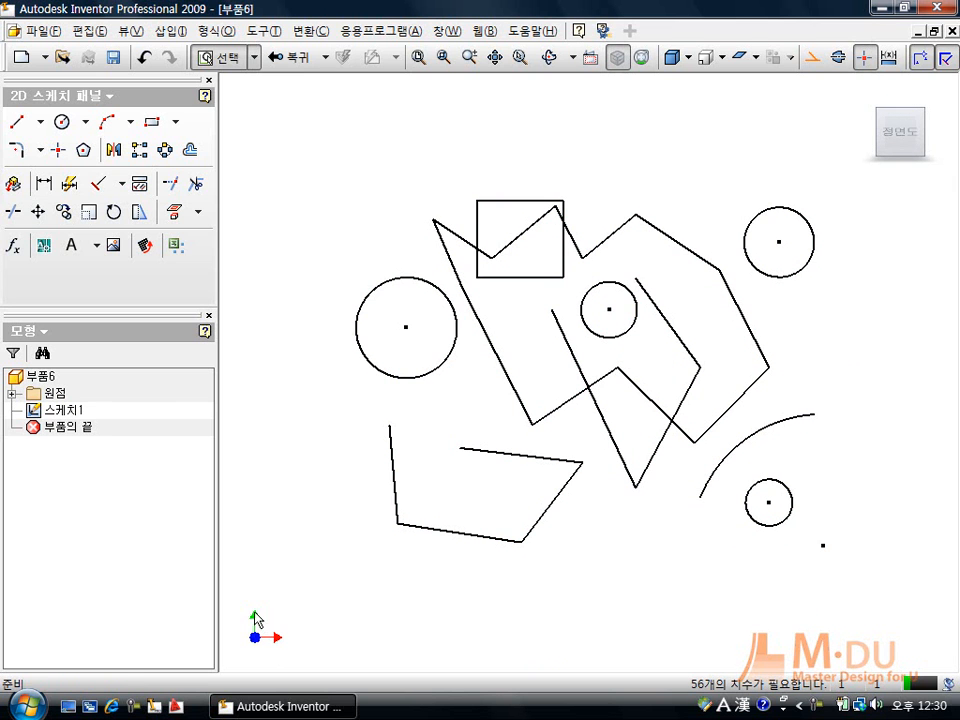
click(72, 410)
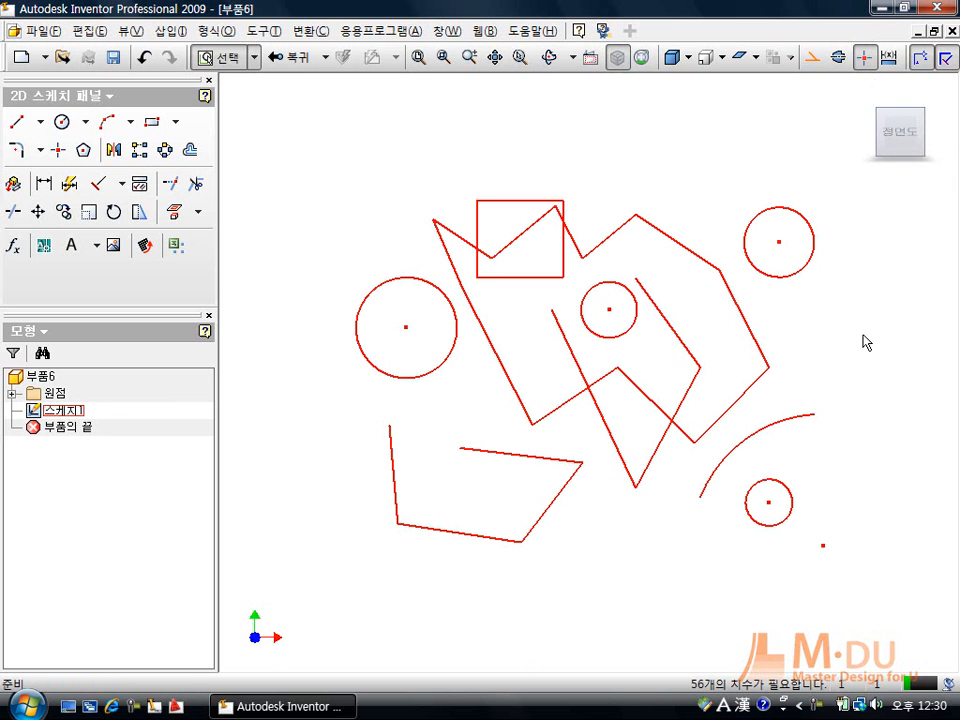
click(864, 390)
click(330, 237)
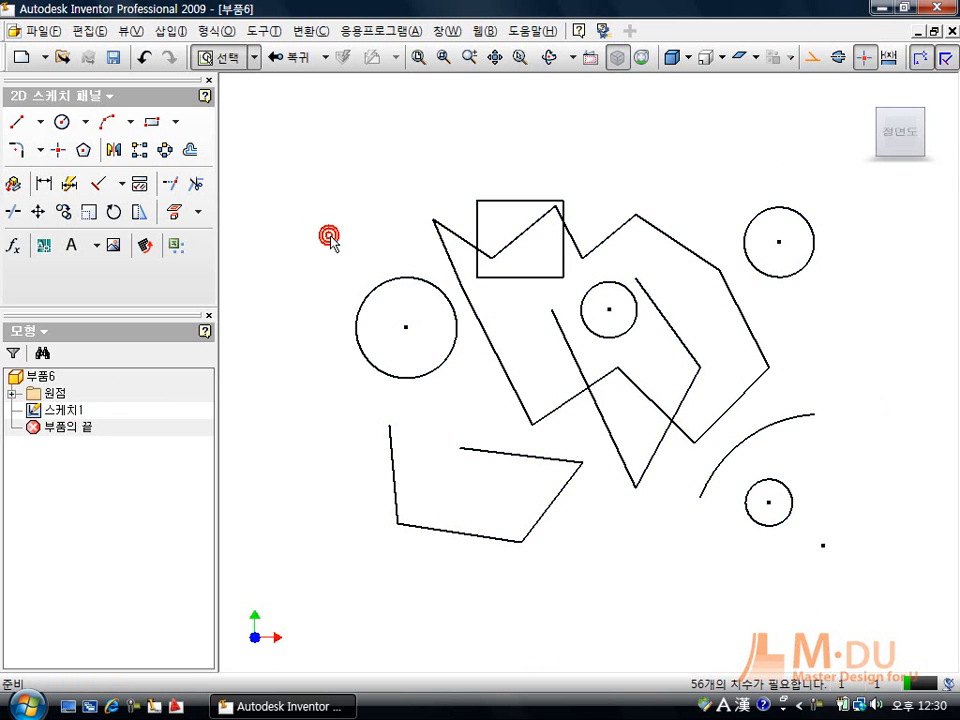
Step: Delete the large circle beside the zigzag outline and the near-vertical end segment of the lower open line chain
click(385, 281)
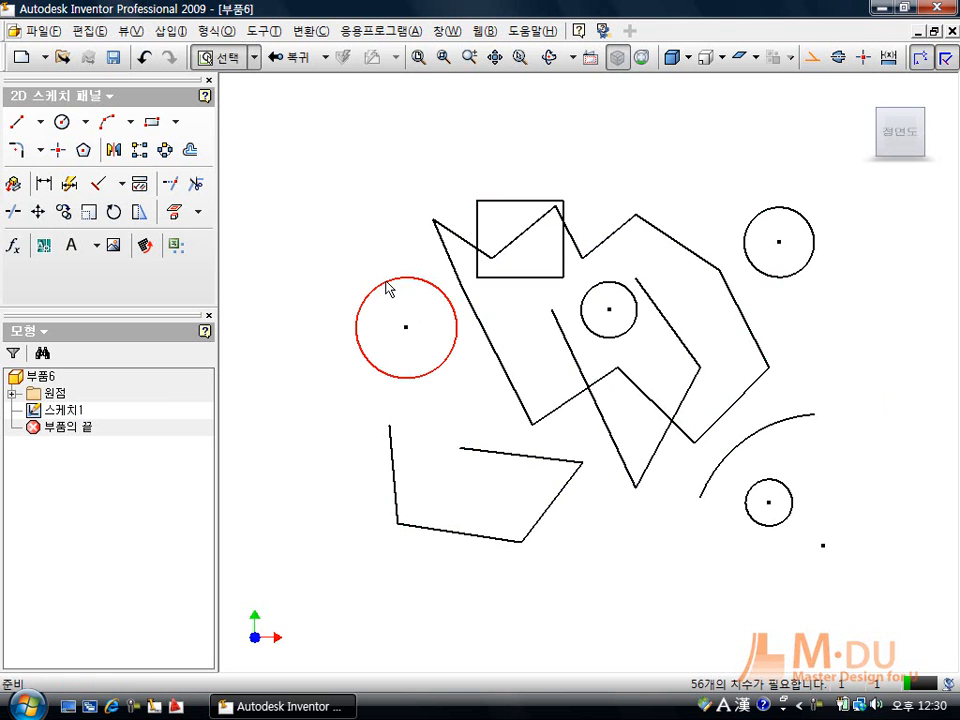
key(Delete)
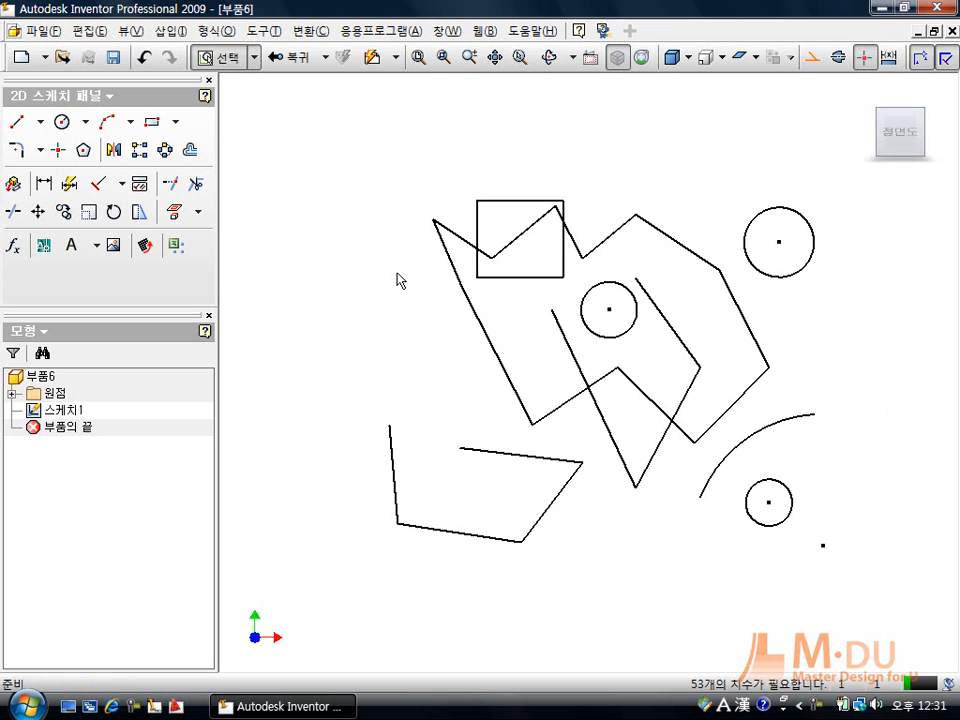
click(392, 457)
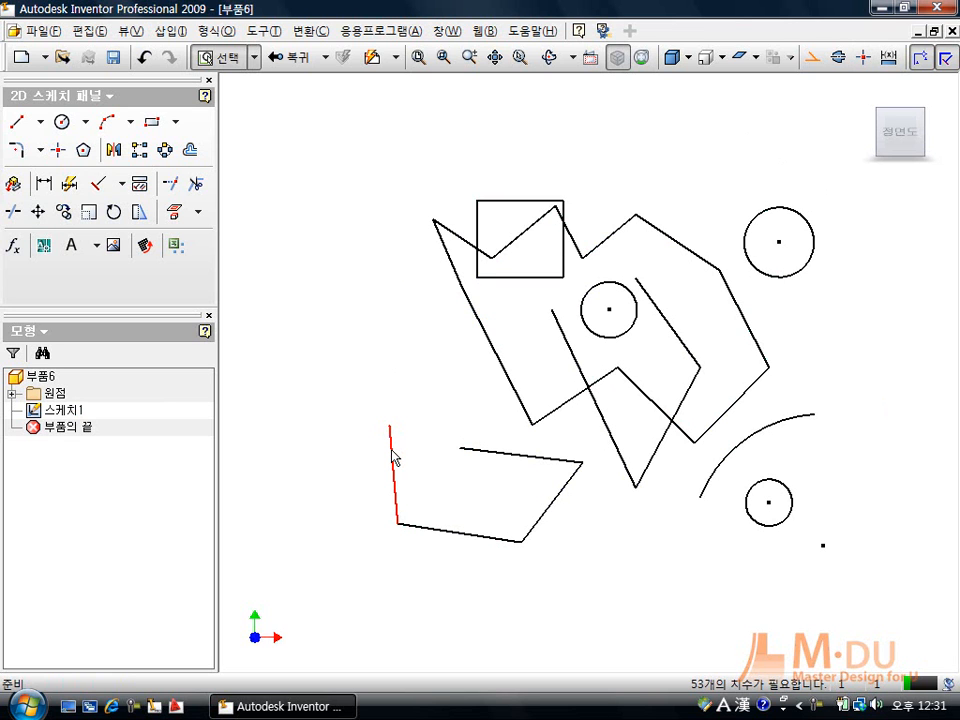
right_click(392, 457)
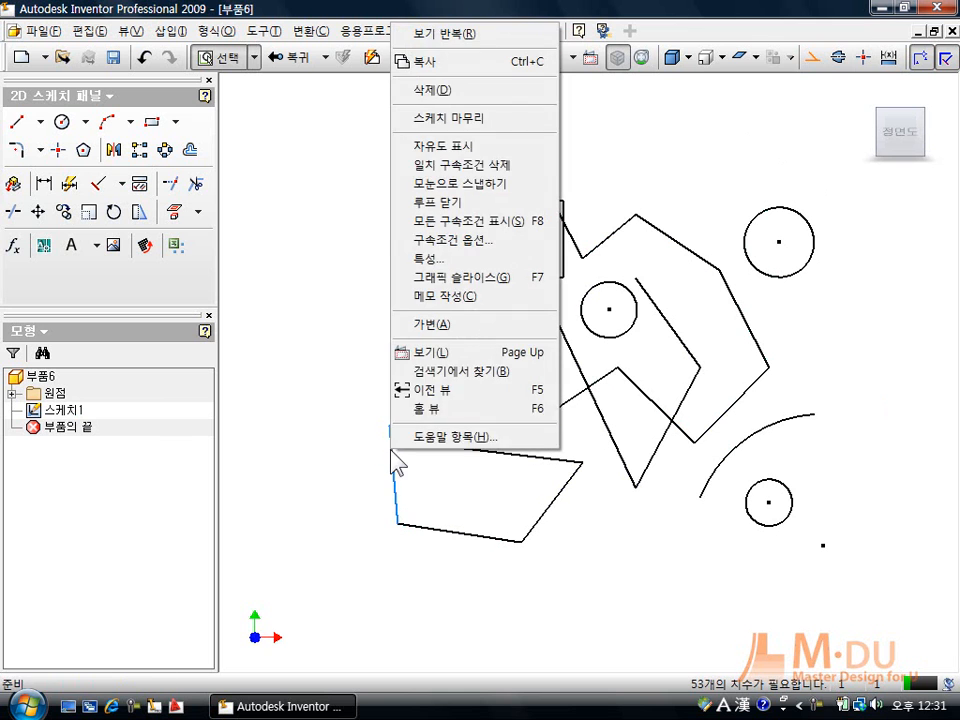
click(440, 90)
click(381, 341)
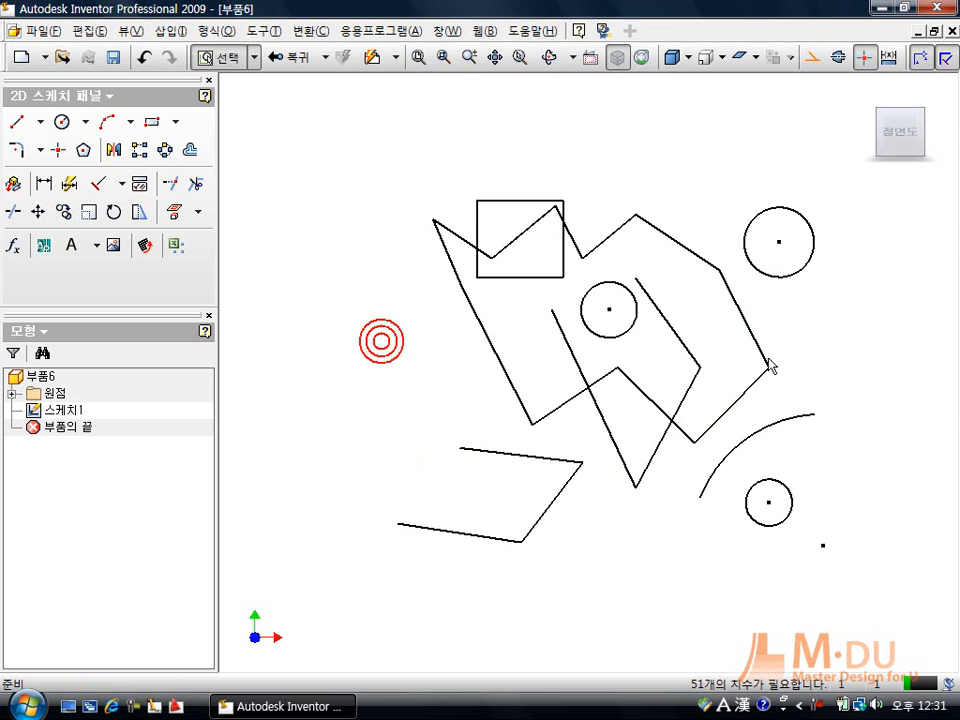
Step: Delete all remaining geometry from the sketch at once
drag(860, 580, 333, 148)
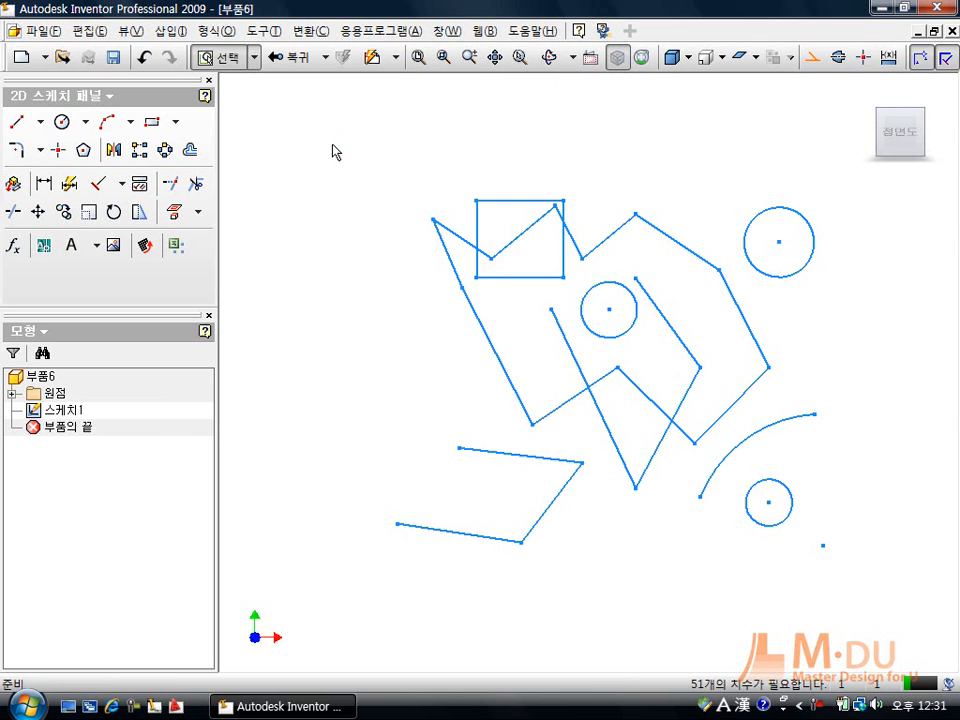
key(Delete)
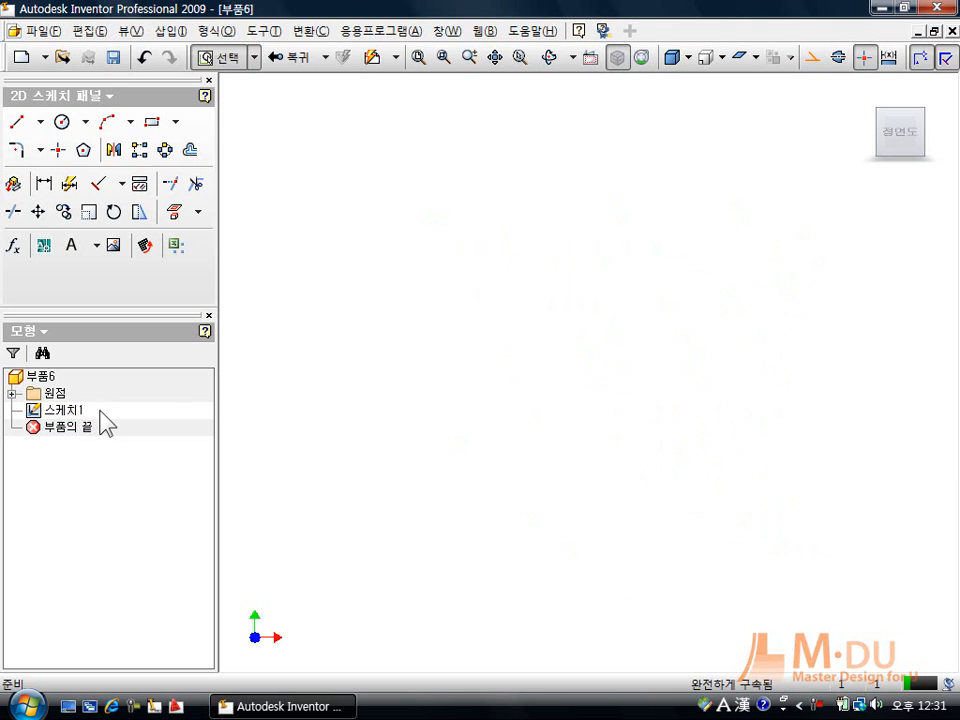
right_click(62, 411)
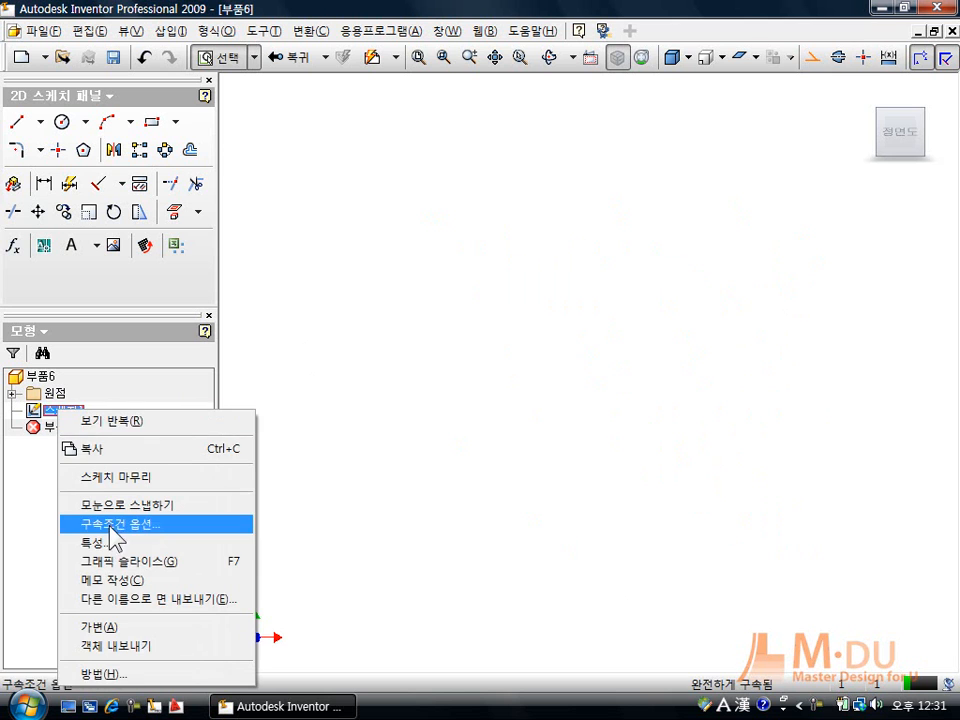
click(372, 304)
Step: Leave sketch editing and delete the empty sketch 스케치1 from the part
click(290, 57)
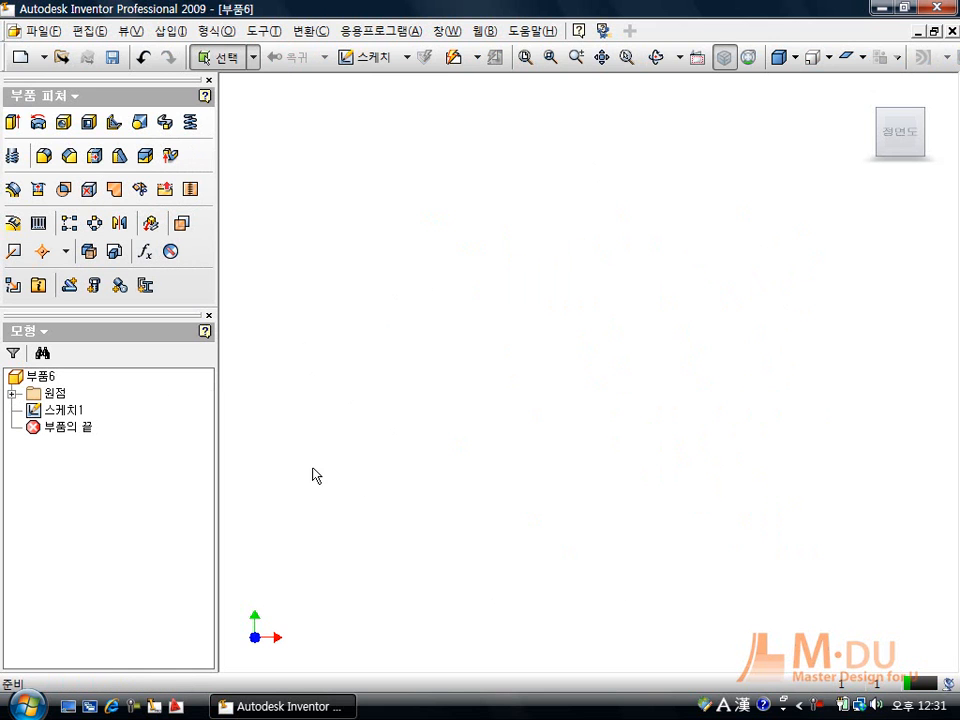
click(60, 410)
right_click(57, 412)
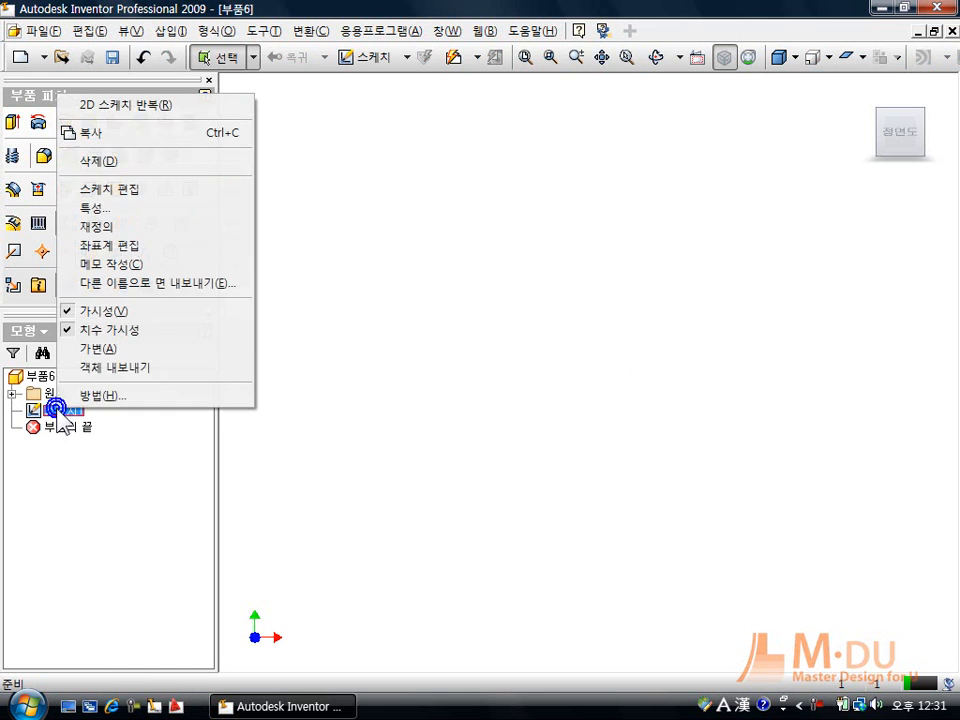
click(100, 161)
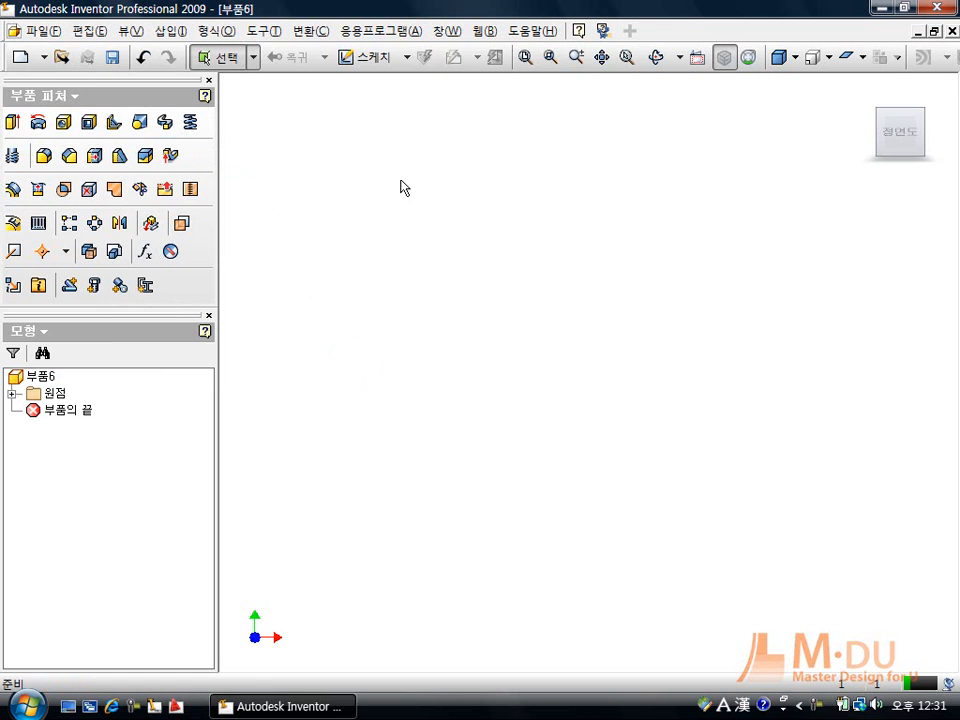
Step: Start a new 2D sketch on the part's XY origin plane
click(367, 60)
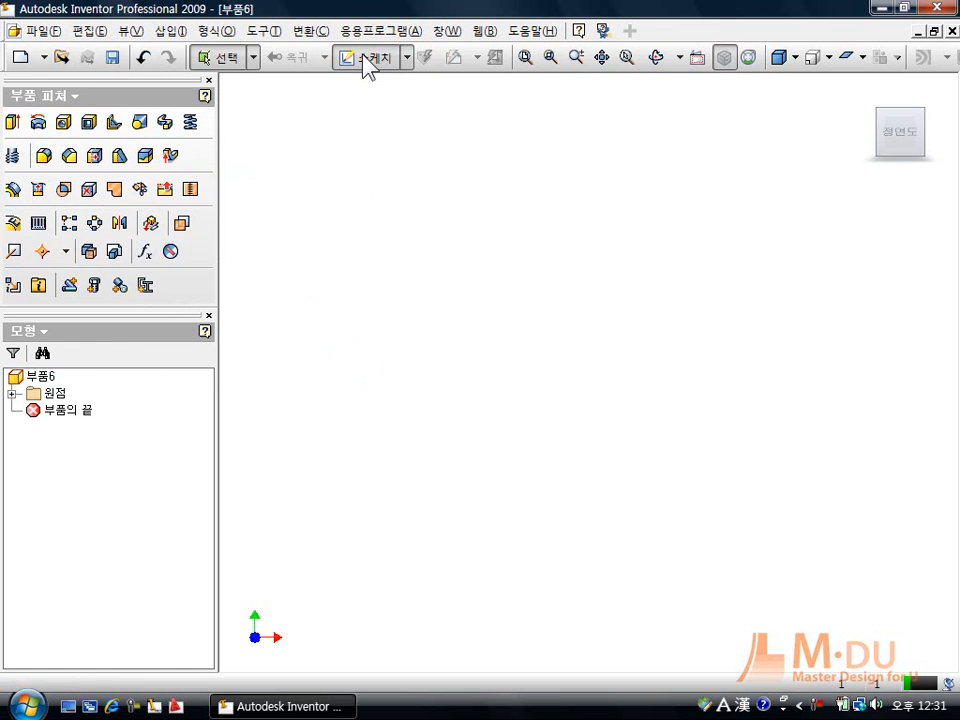
click(12, 395)
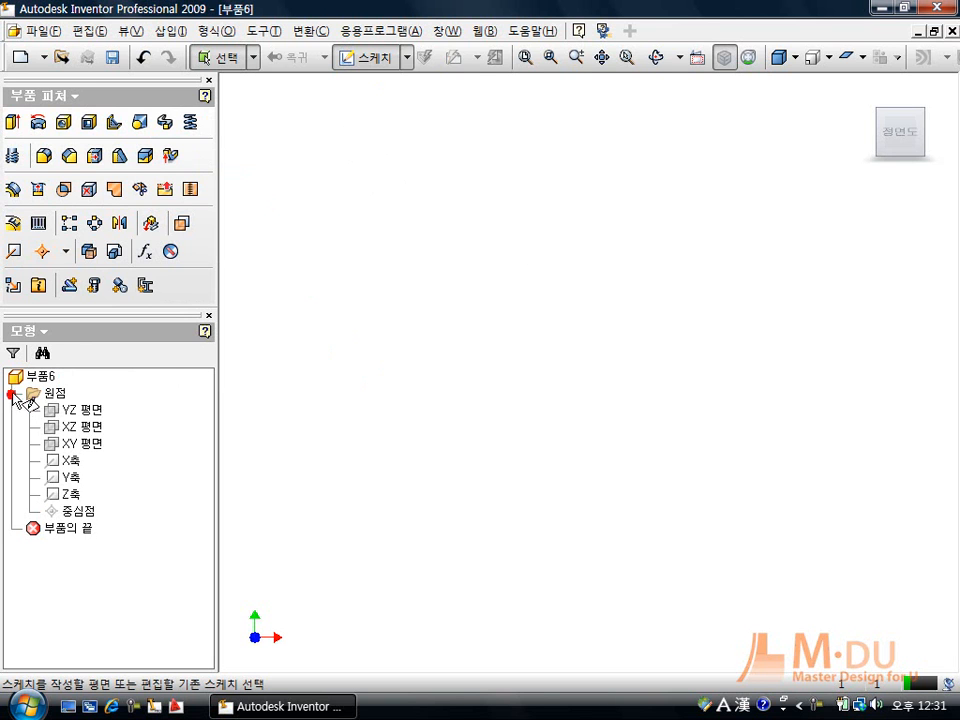
click(91, 447)
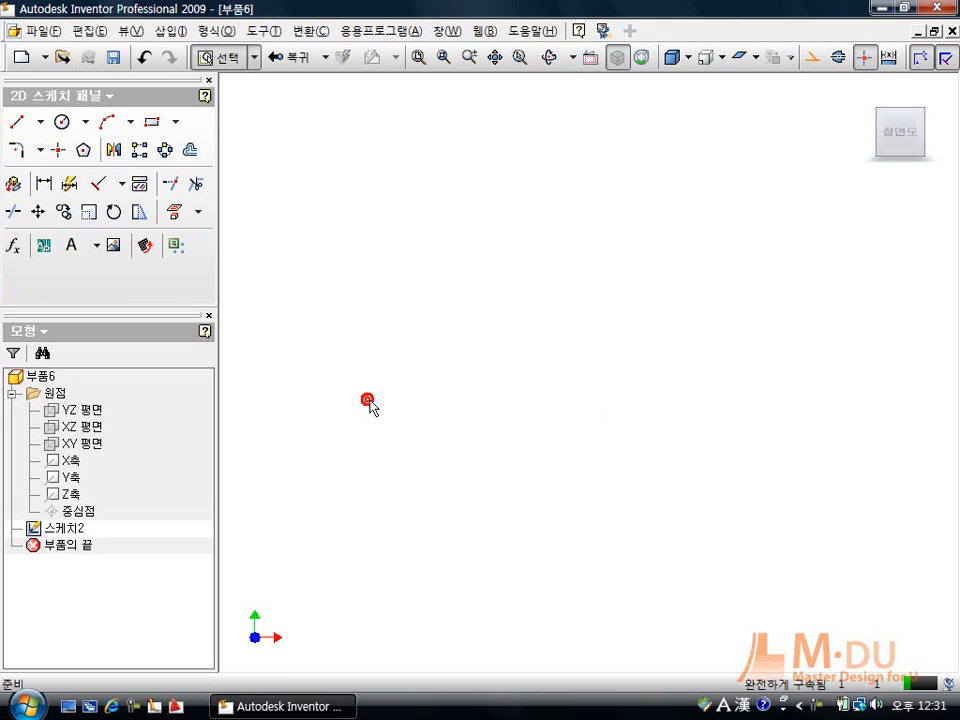
Step: Draw a closed irregular five-sided outline with connected lines, its upper sloping edge about 51 mm long
click(17, 122)
click(389, 281)
click(414, 482)
click(603, 507)
click(784, 328)
click(656, 202)
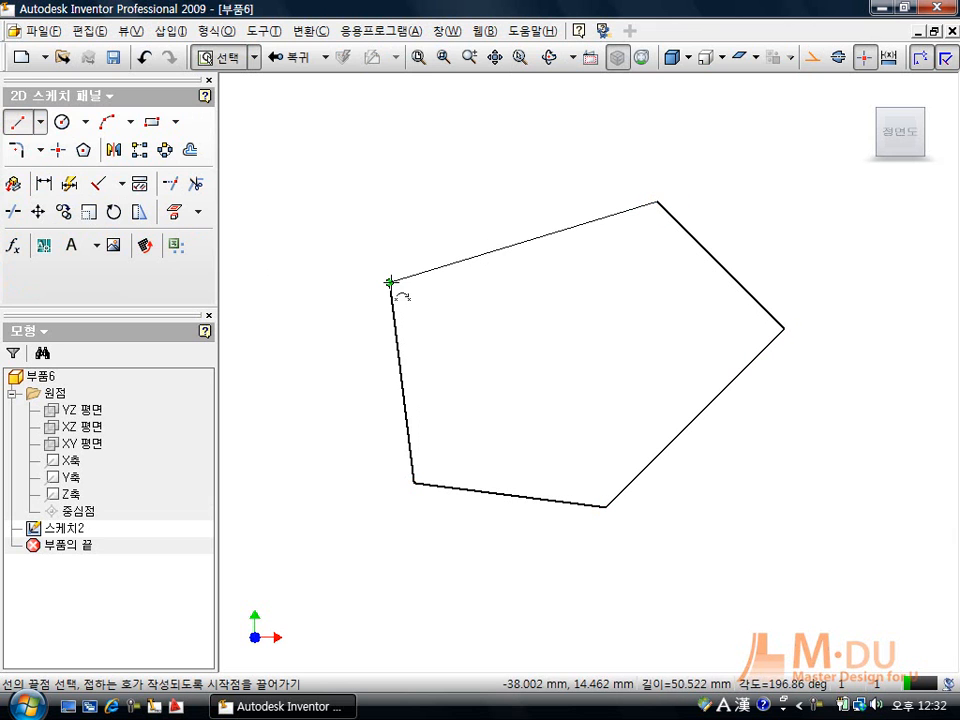
click(389, 281)
right_click(388, 240)
click(411, 247)
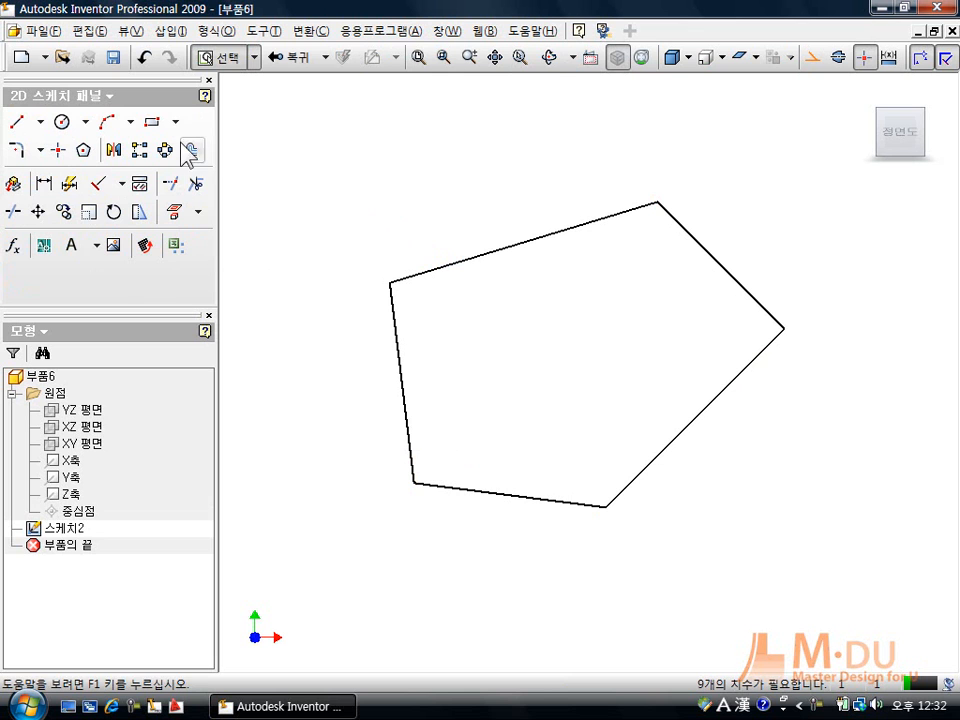
Step: Draw a circle crossing the outline's upper sloping edge and a rectangle overlapping the outline's rightmost corner
click(68, 127)
click(479, 311)
click(521, 364)
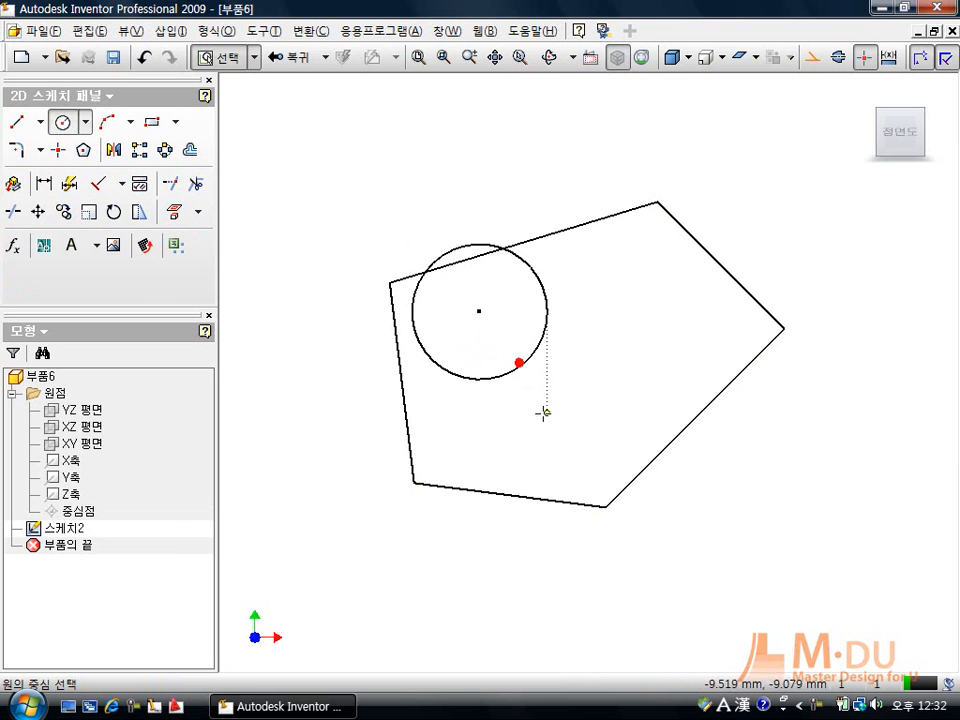
click(153, 122)
click(651, 317)
click(847, 513)
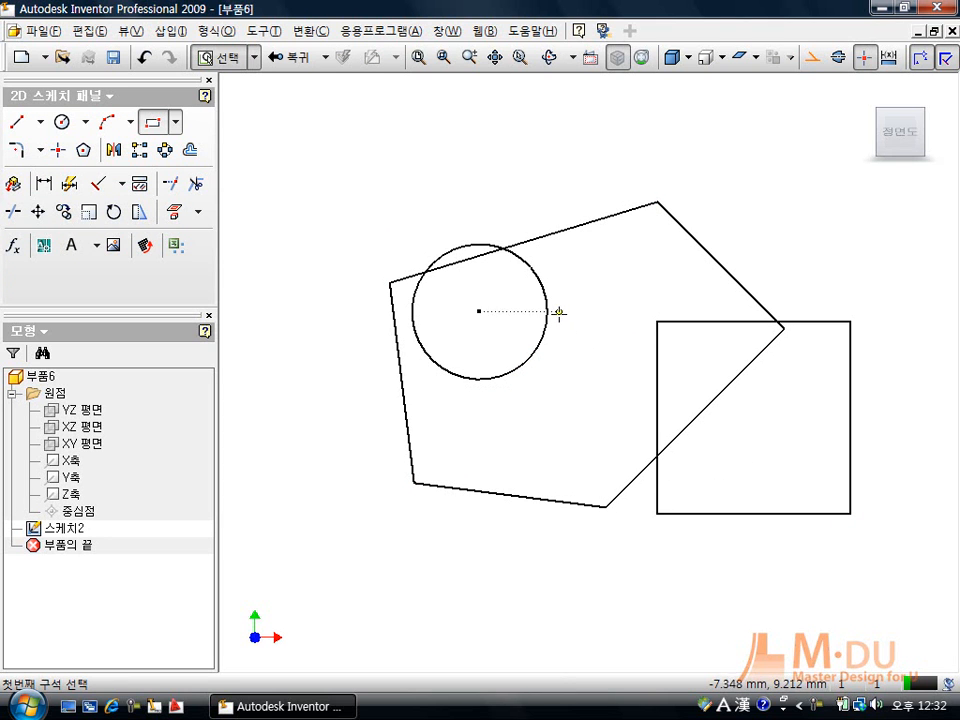
key(Escape)
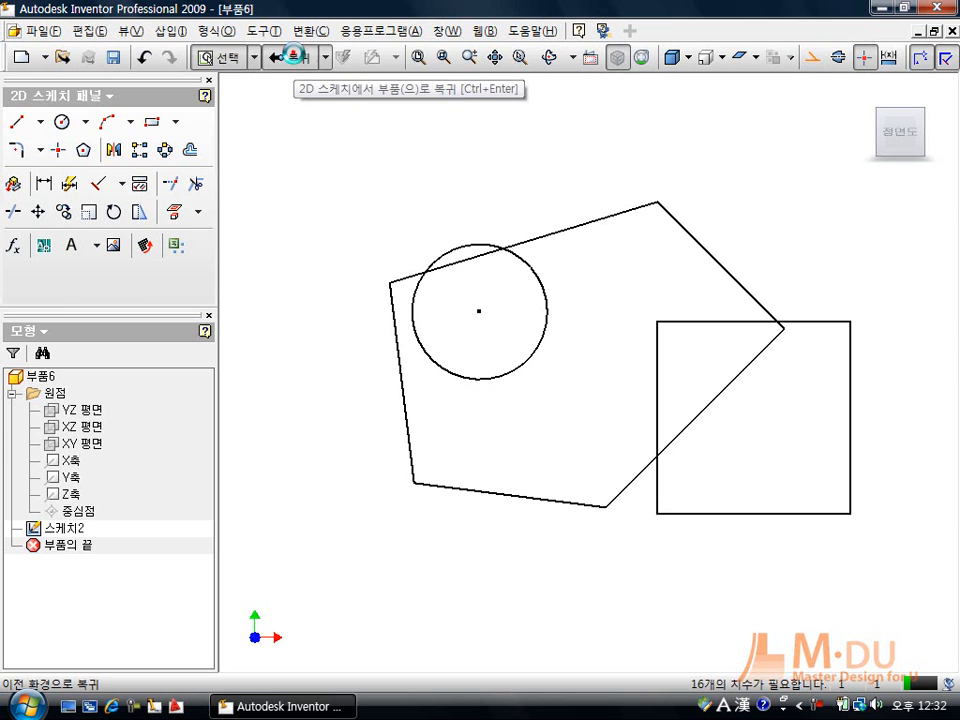
Step: Finish the XY-plane sketch and start another sketch on the YZ origin plane
click(298, 60)
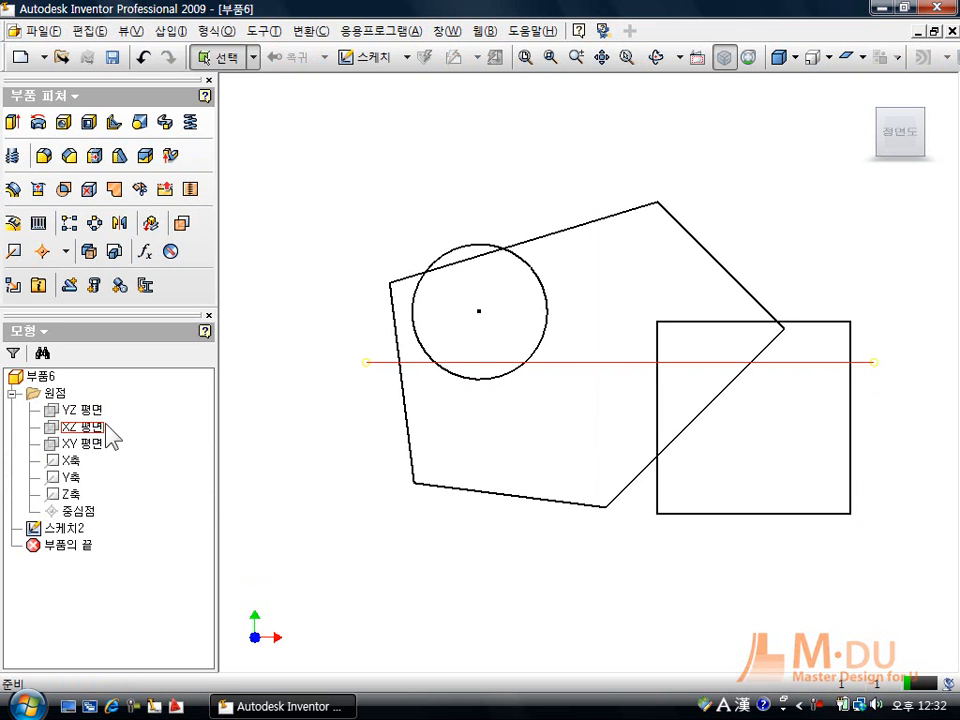
click(317, 283)
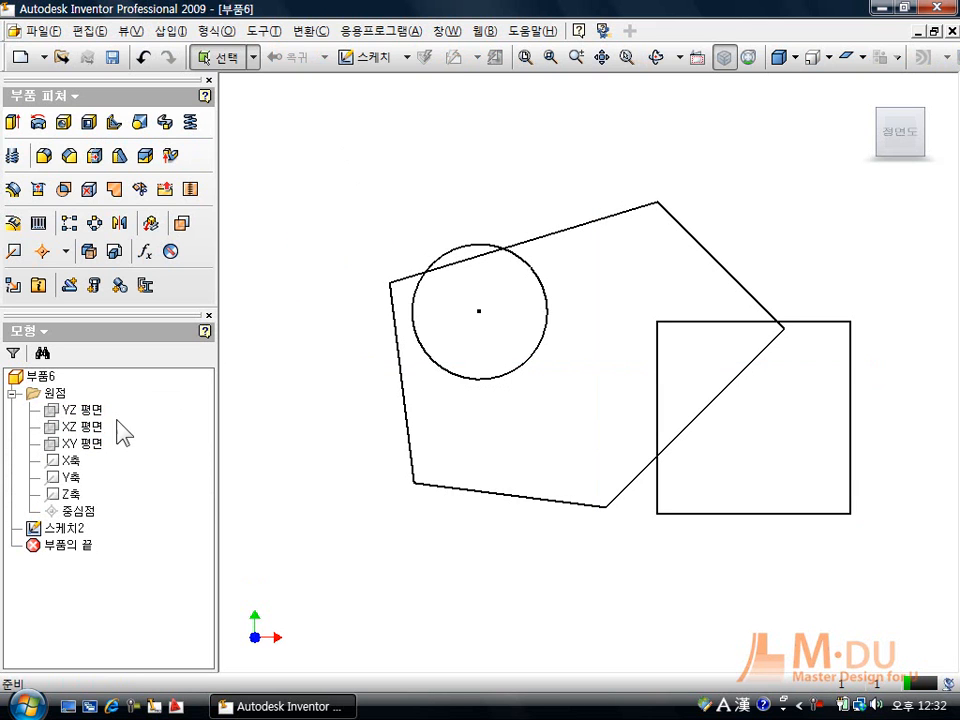
click(86, 427)
click(291, 259)
click(378, 60)
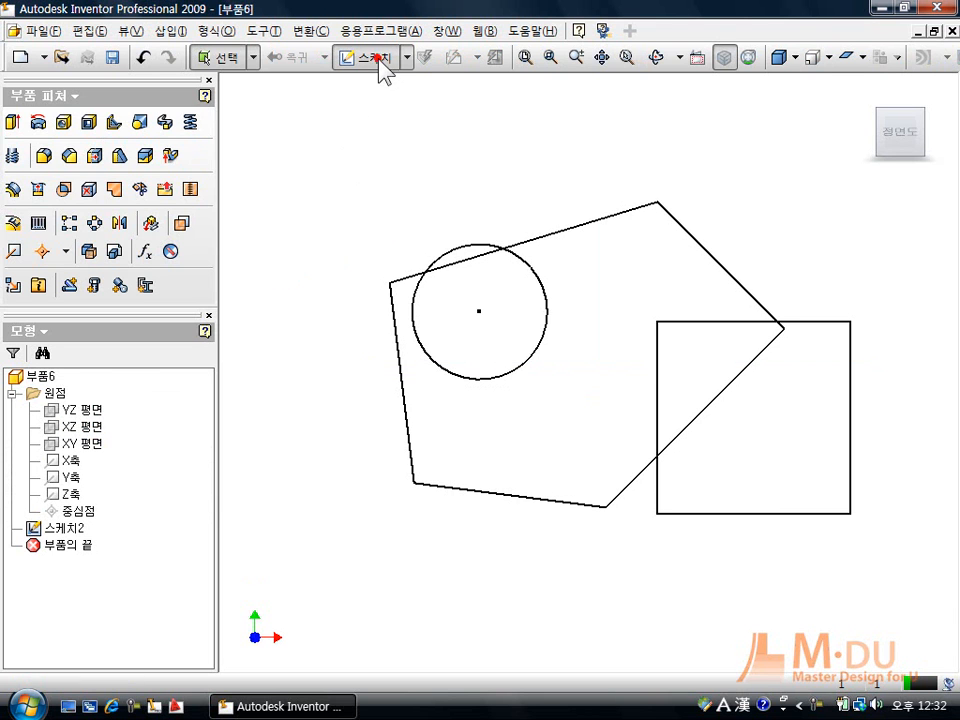
click(90, 413)
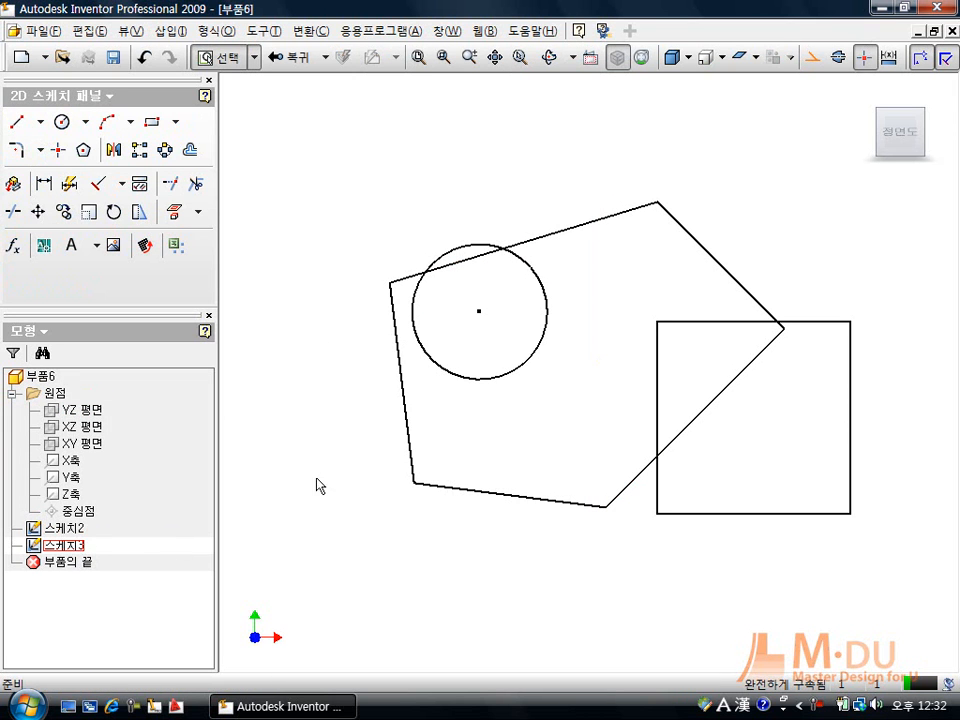
click(16, 149)
click(17, 124)
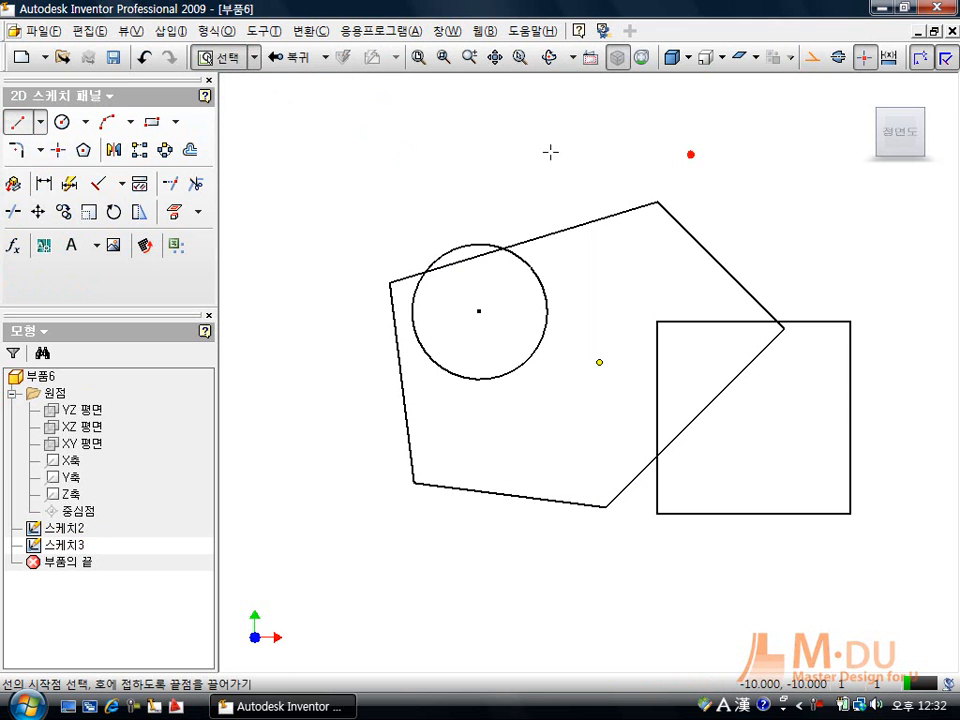
right_click(529, 381)
click(566, 392)
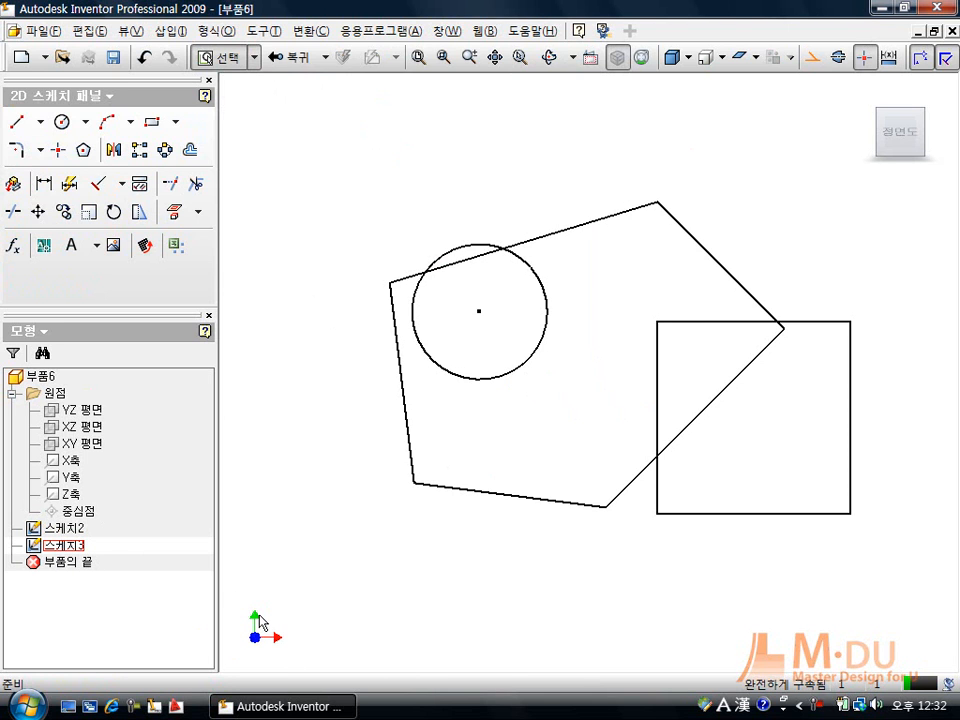
click(272, 529)
click(441, 212)
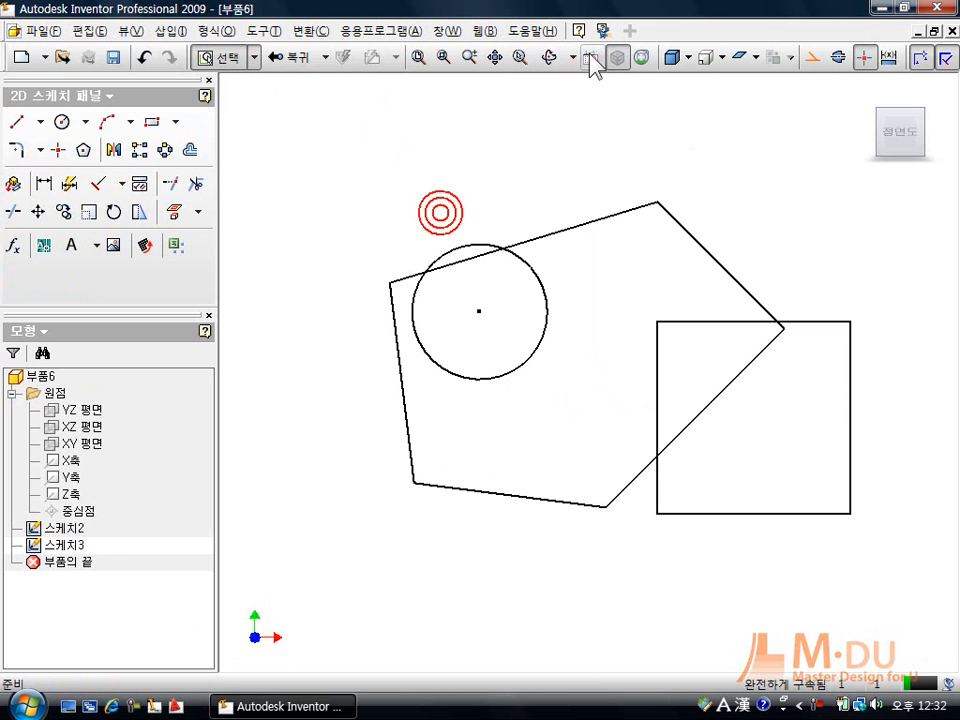
Step: Draw a rectangle in the YZ-plane sketch, above the edge-on geometry of the XY-plane sketch
click(589, 54)
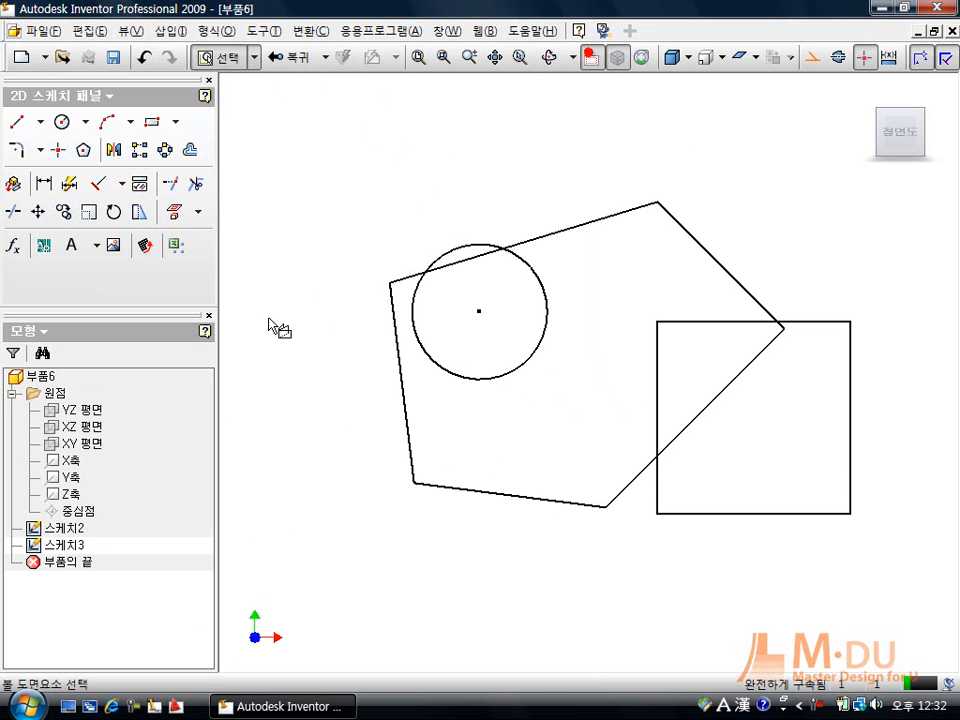
click(66, 547)
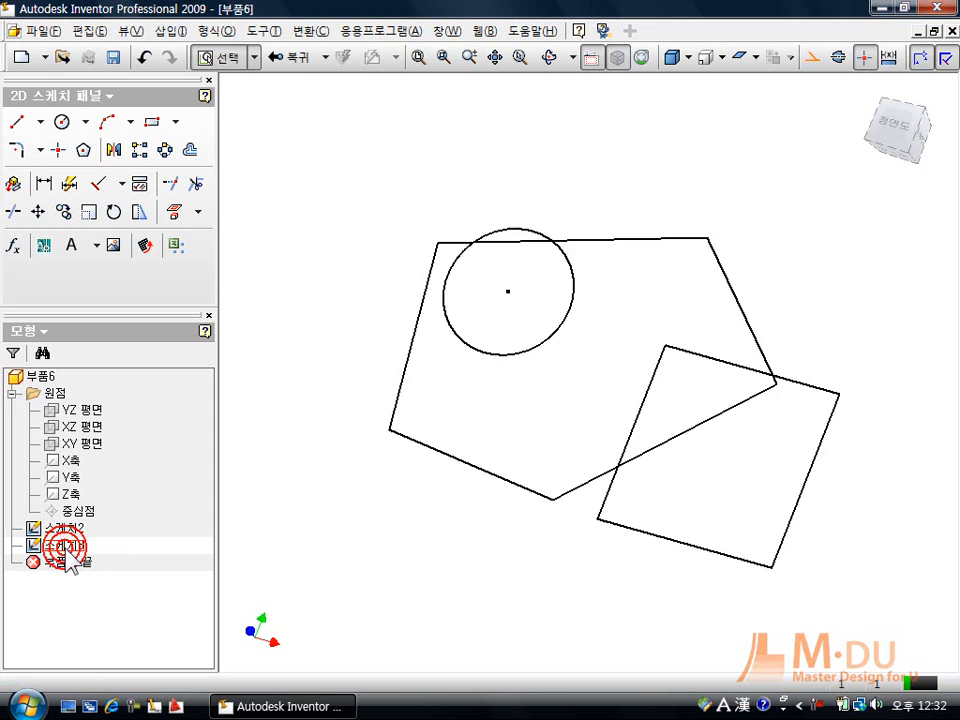
click(152, 122)
click(477, 170)
click(740, 338)
right_click(778, 221)
click(788, 231)
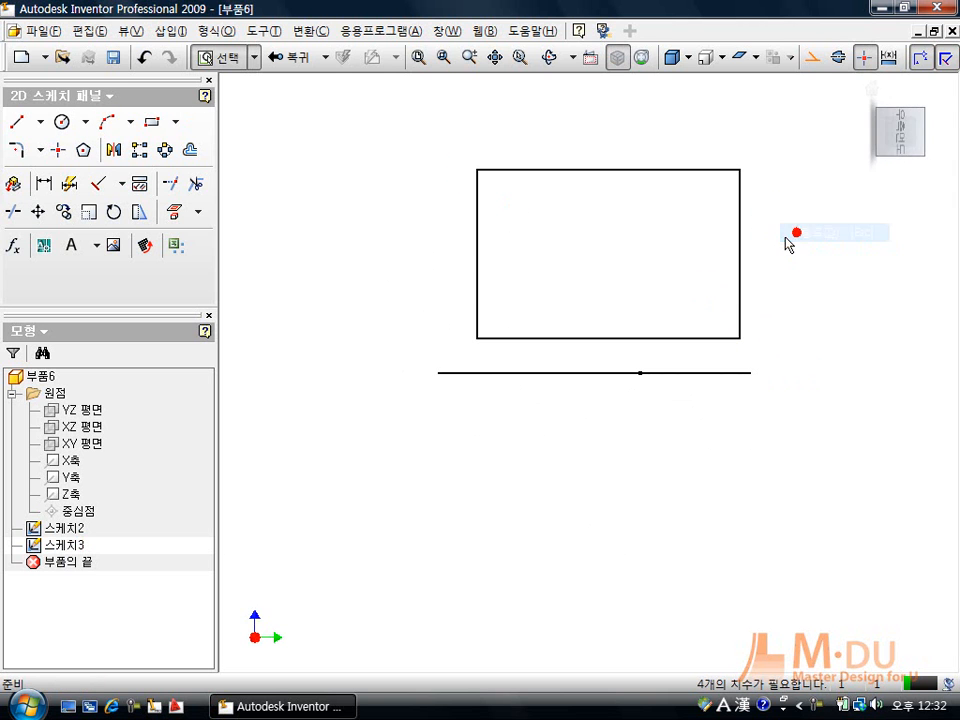
Step: Inspect how the two sketches sit relative to each other in the isometric home view and while orbiting
click(871, 88)
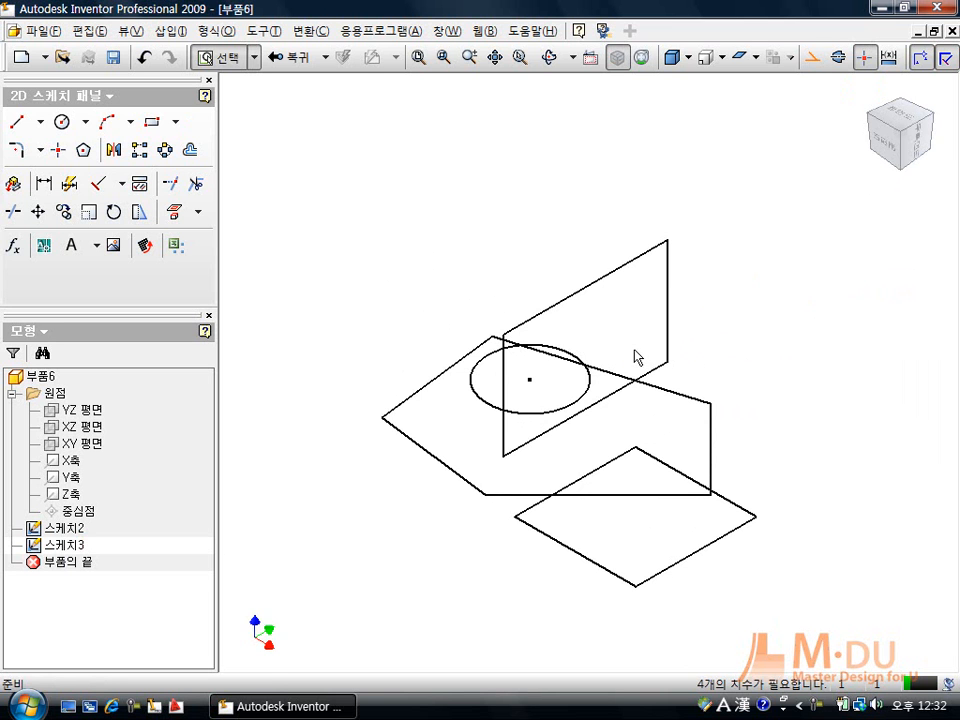
key(F4)
mouse_move(619, 377)
mouse_down()
mouse_move(686, 343)
mouse_move(729, 441)
mouse_move(592, 435)
mouse_up()
click(871, 88)
Step: Leave sketch editing and delete both sketches, 스케치2 and 스케치3, from the part
click(290, 57)
click(11, 393)
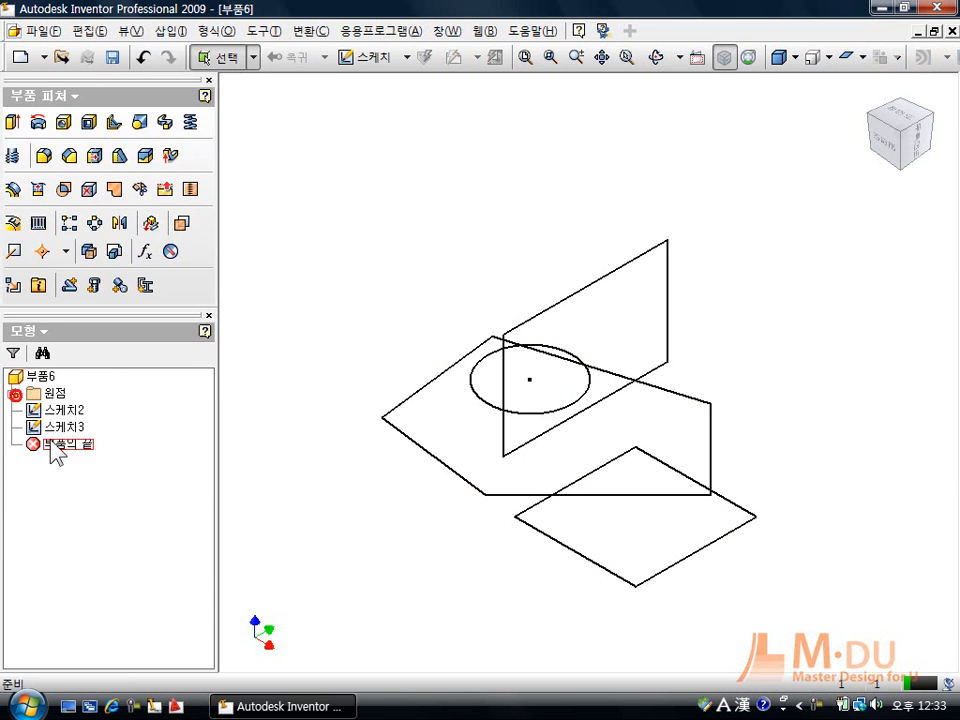
click(58, 409)
right_click(58, 413)
click(100, 142)
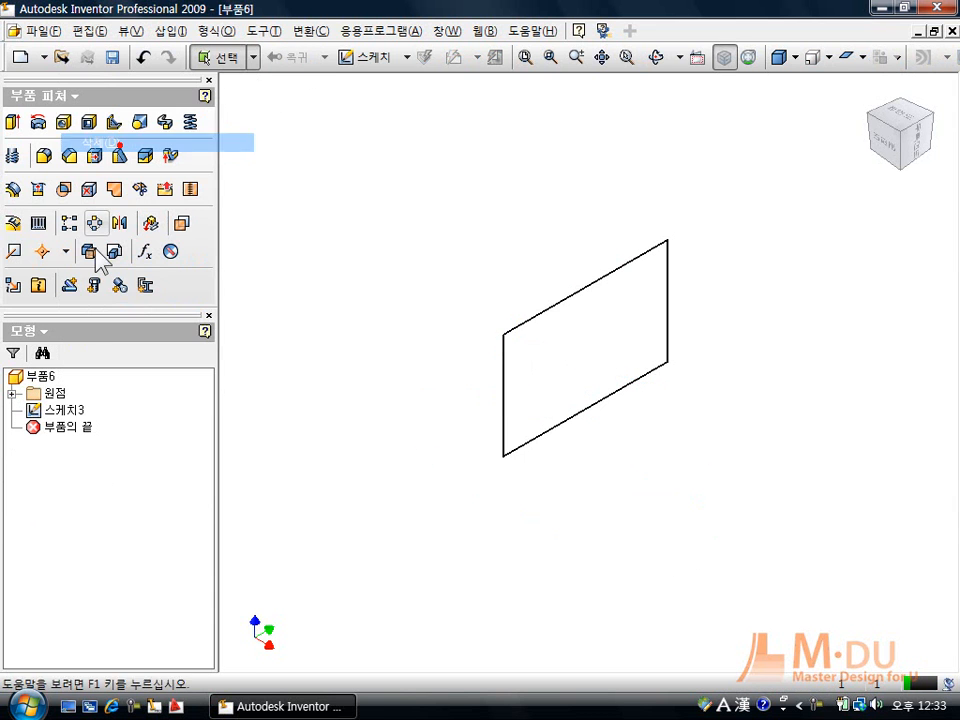
click(70, 411)
right_click(68, 413)
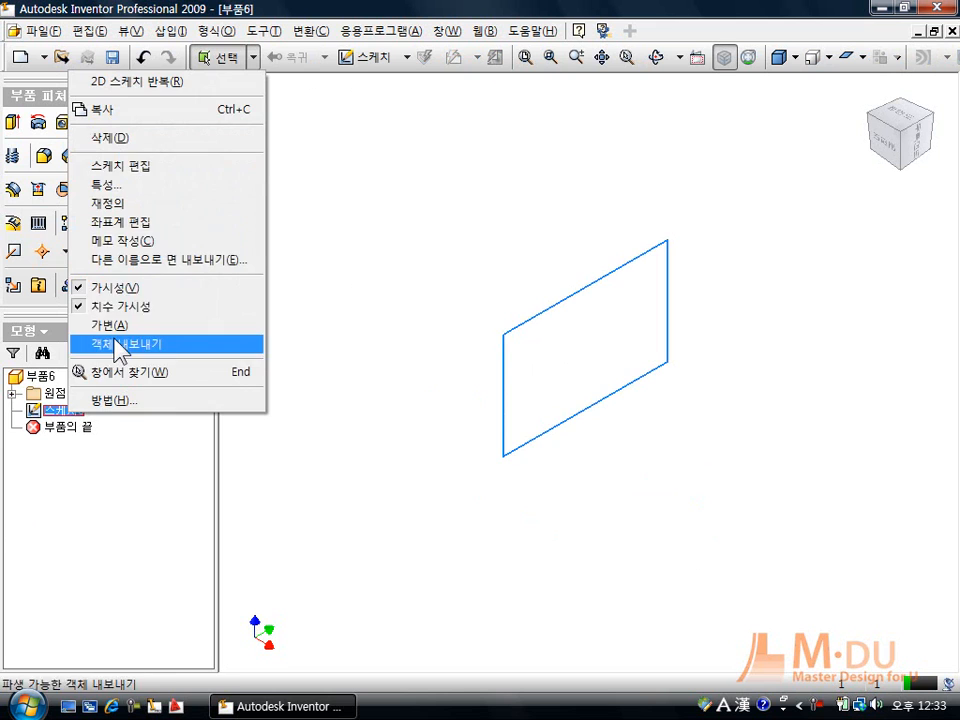
click(122, 136)
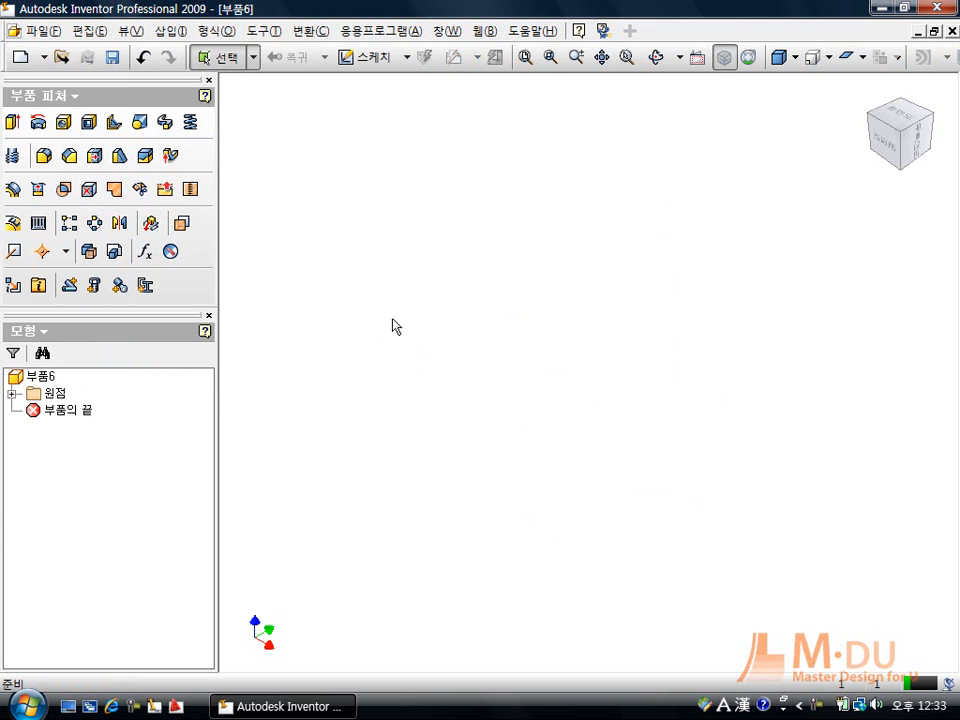
Step: Start a new sketch on the XY origin plane and orient the view to face it
click(372, 58)
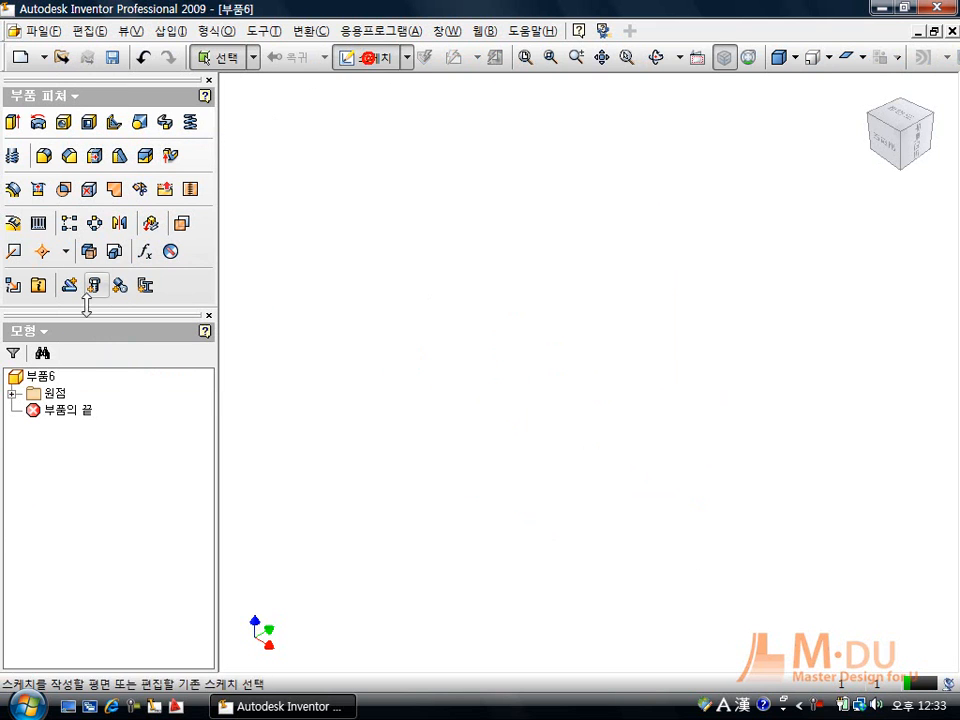
click(12, 394)
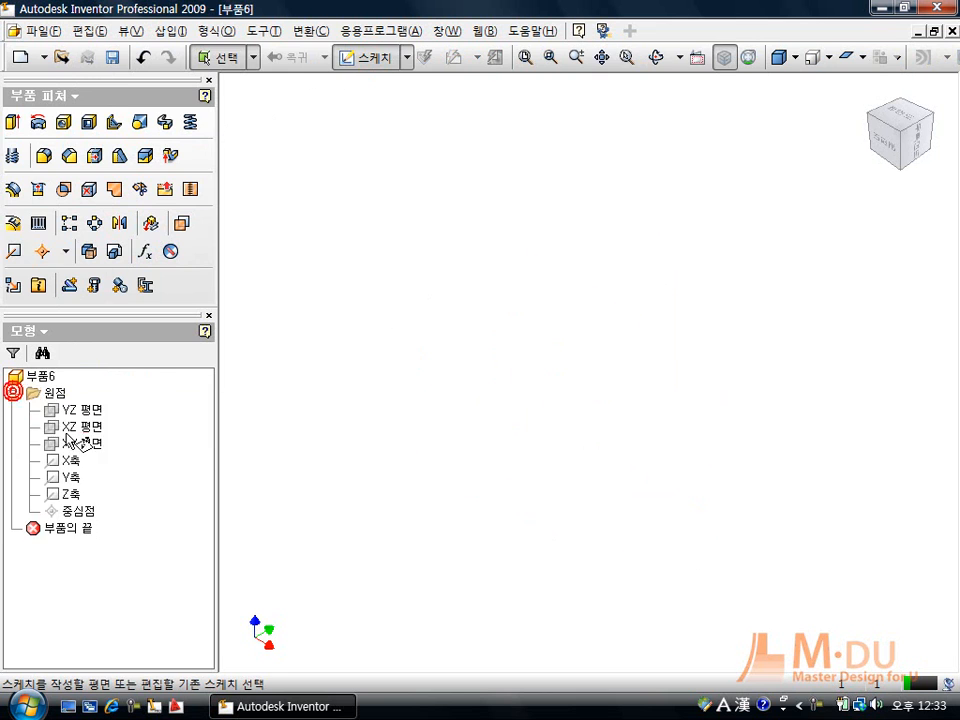
click(80, 443)
click(331, 372)
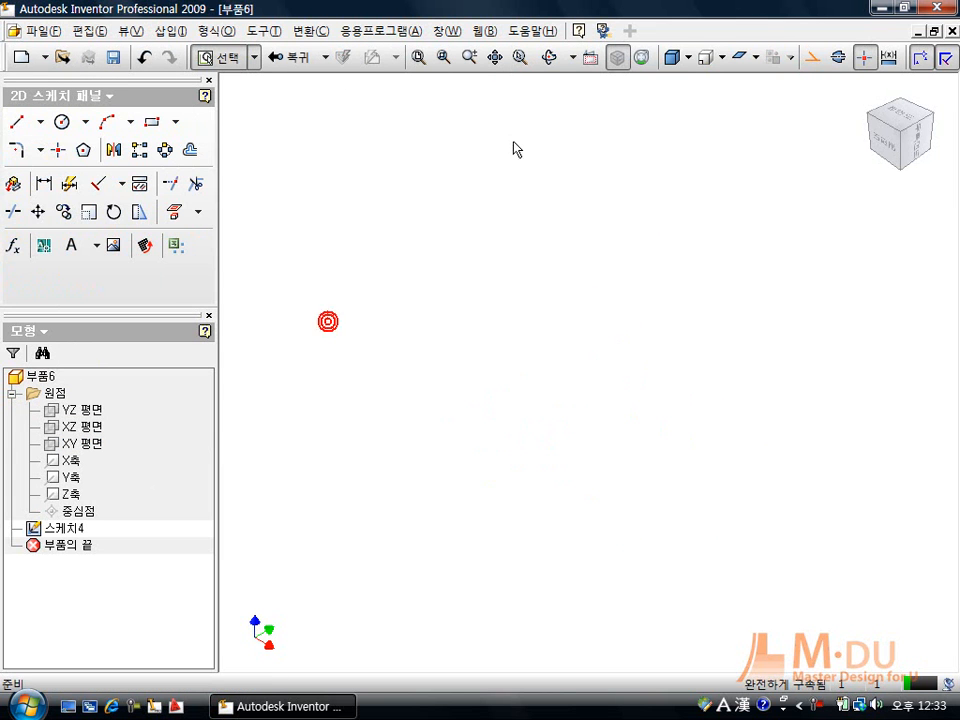
click(592, 60)
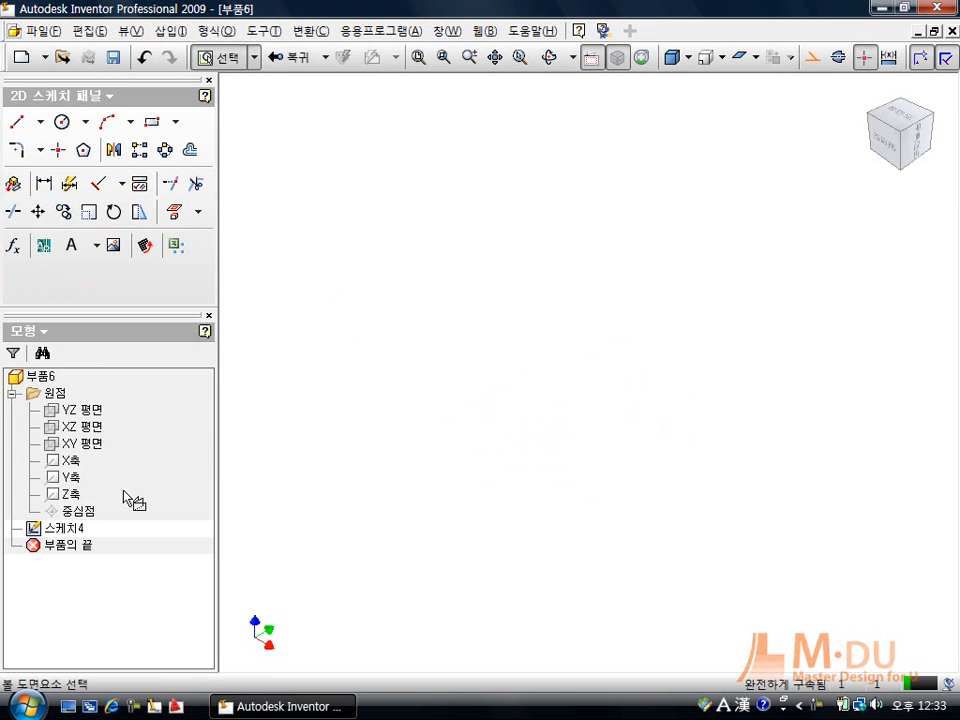
click(62, 530)
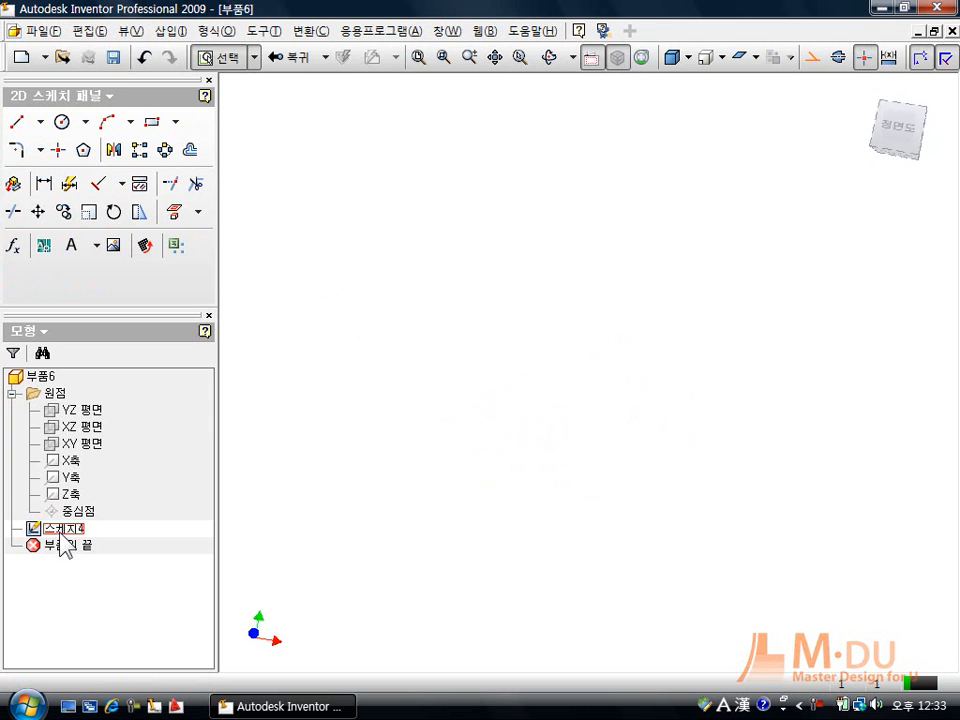
click(270, 638)
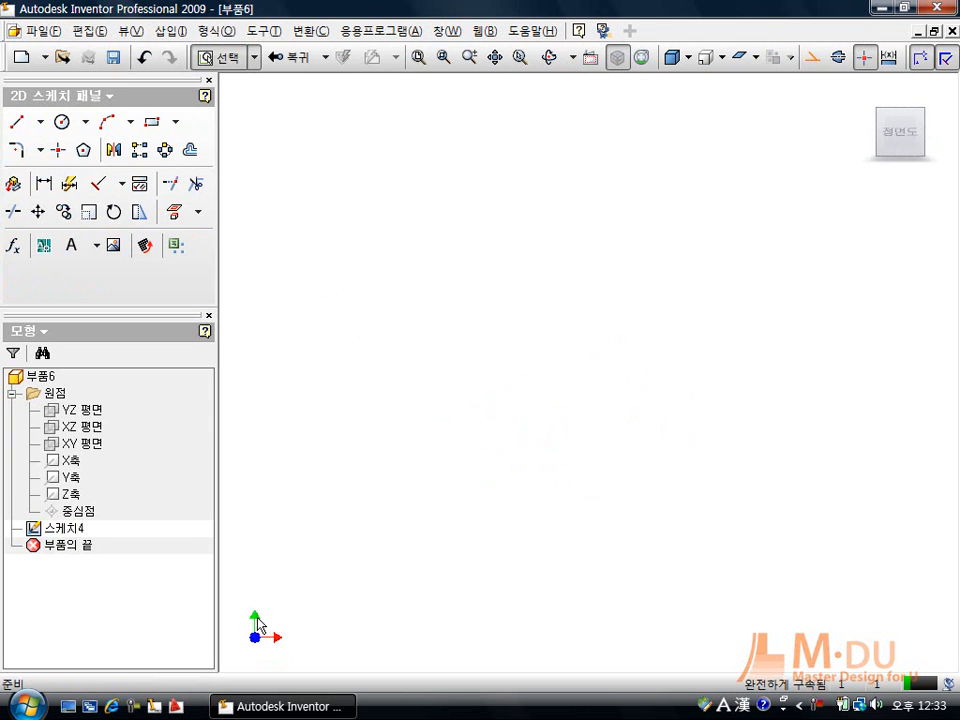
click(306, 495)
Step: Draw a short diagonal line spanning about 11 mm horizontally in the upper area of the sketch
click(17, 122)
click(362, 186)
click(435, 247)
right_click(459, 278)
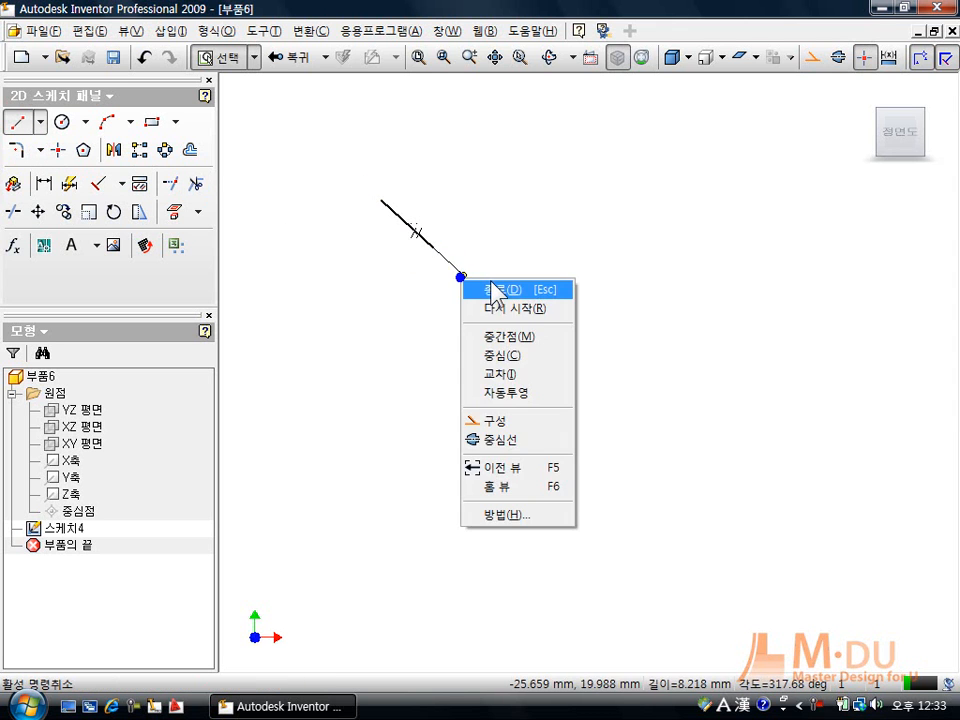
click(475, 285)
Step: Draw a circle beside the diagonal line and a small rectangle below them
click(62, 122)
click(544, 267)
click(589, 300)
click(152, 122)
click(419, 417)
click(481, 464)
Step: Draw a shallow upward-bulging three-point arc to the right of the small rectangle
click(107, 122)
click(741, 397)
click(613, 419)
click(642, 397)
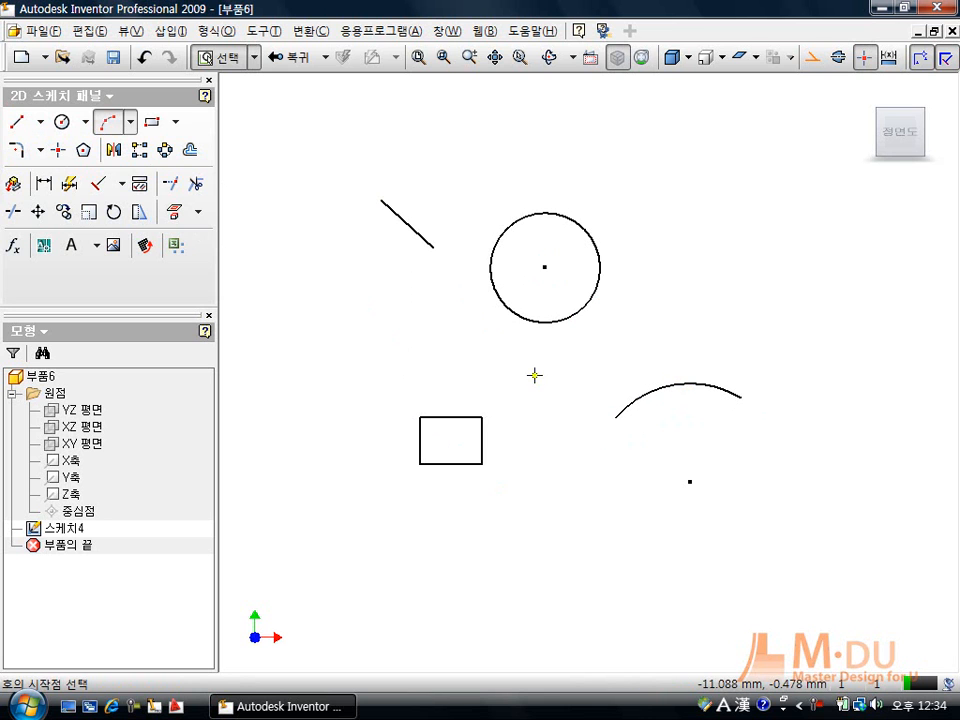
right_click(421, 342)
click(438, 353)
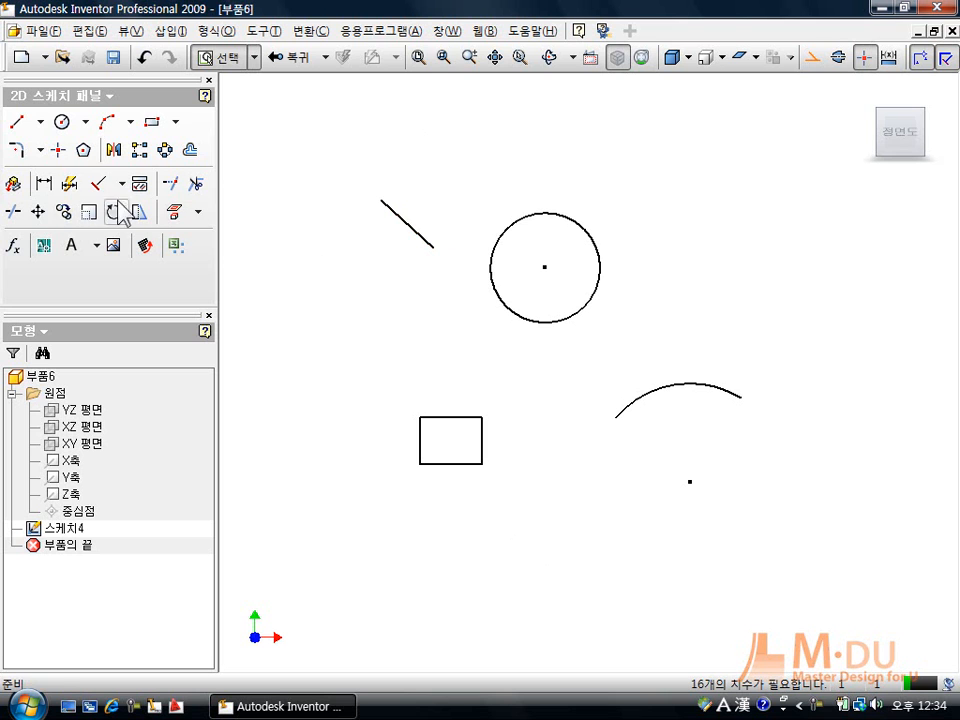
Step: Add an aligned dimension to the diagonal line and set its length to 10 mm
click(45, 186)
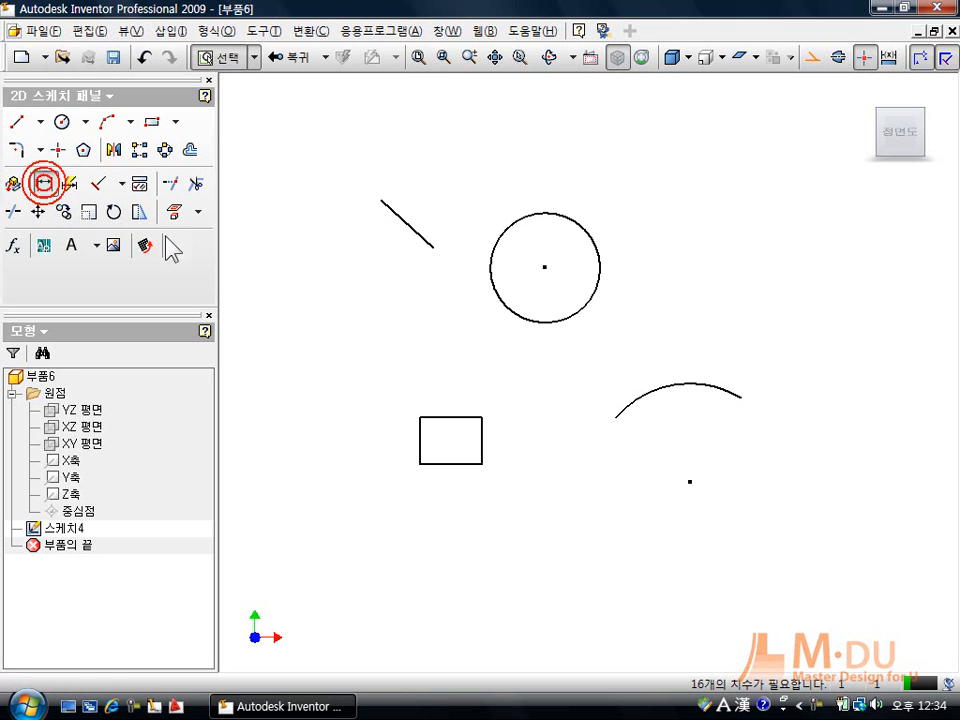
click(391, 214)
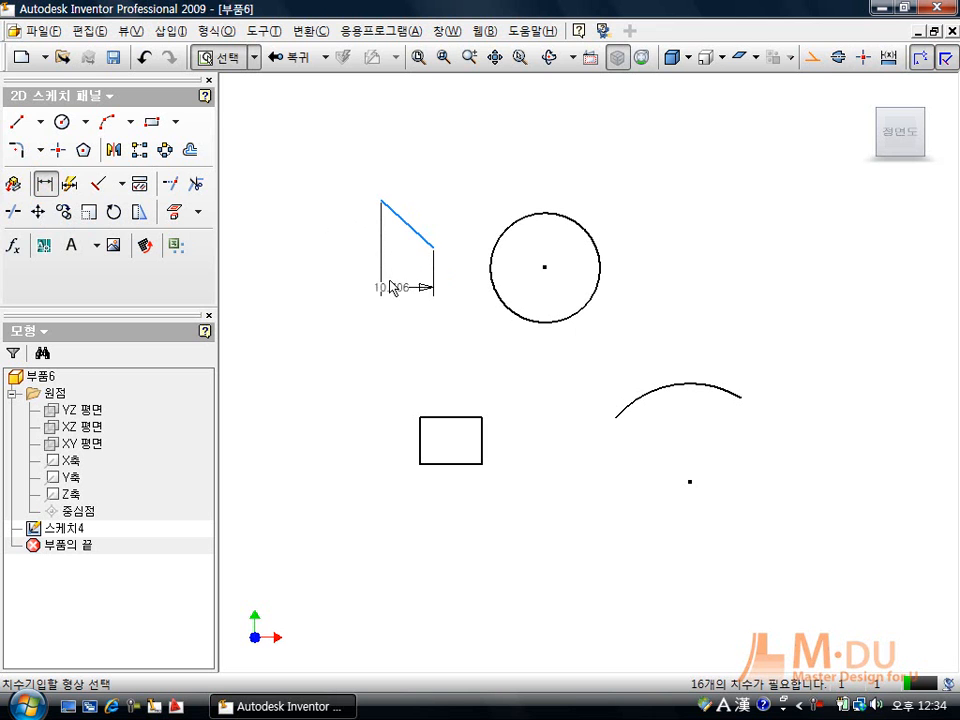
right_click(344, 250)
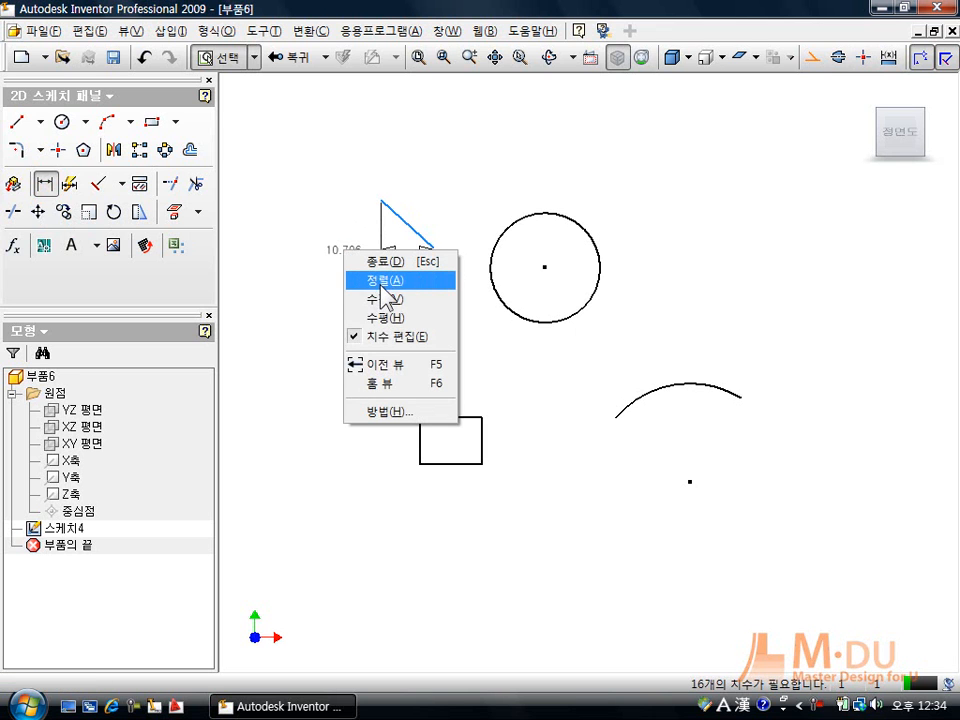
click(382, 281)
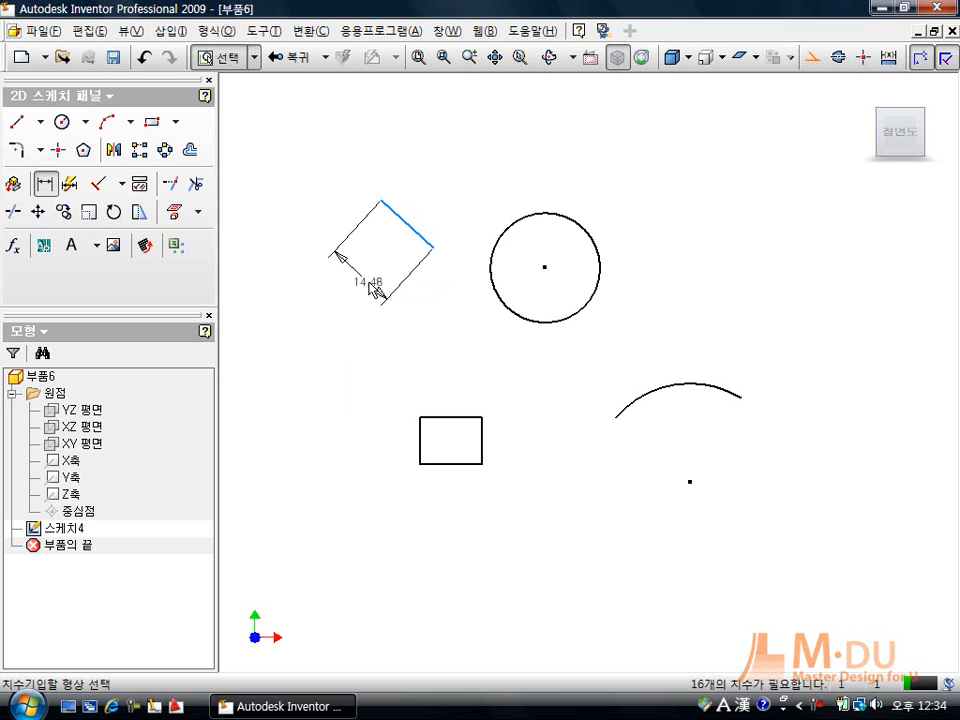
click(369, 279)
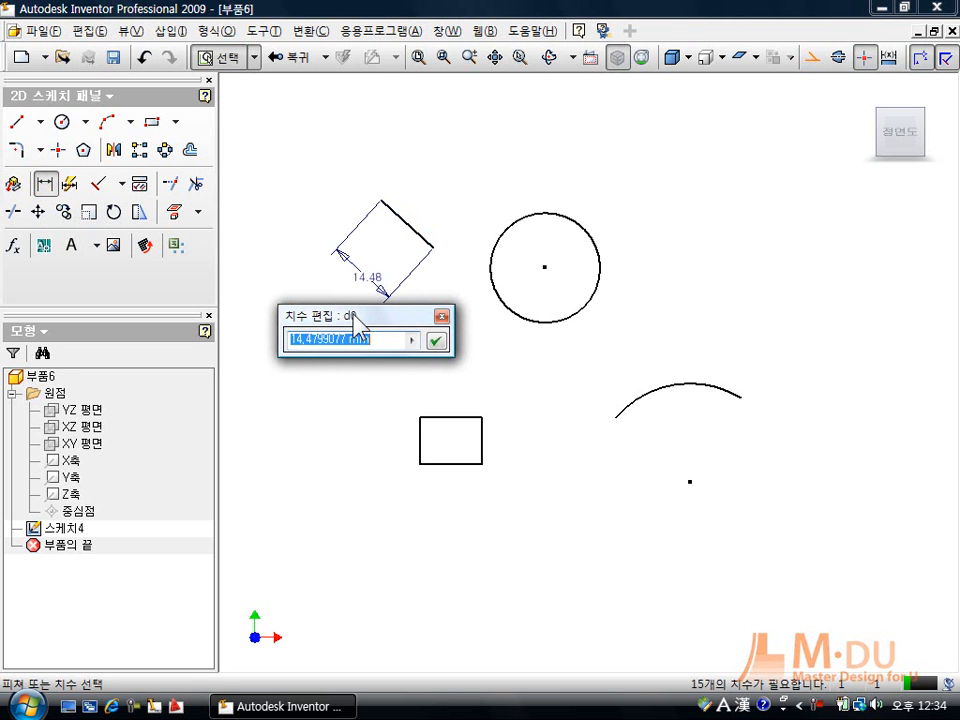
text(10)
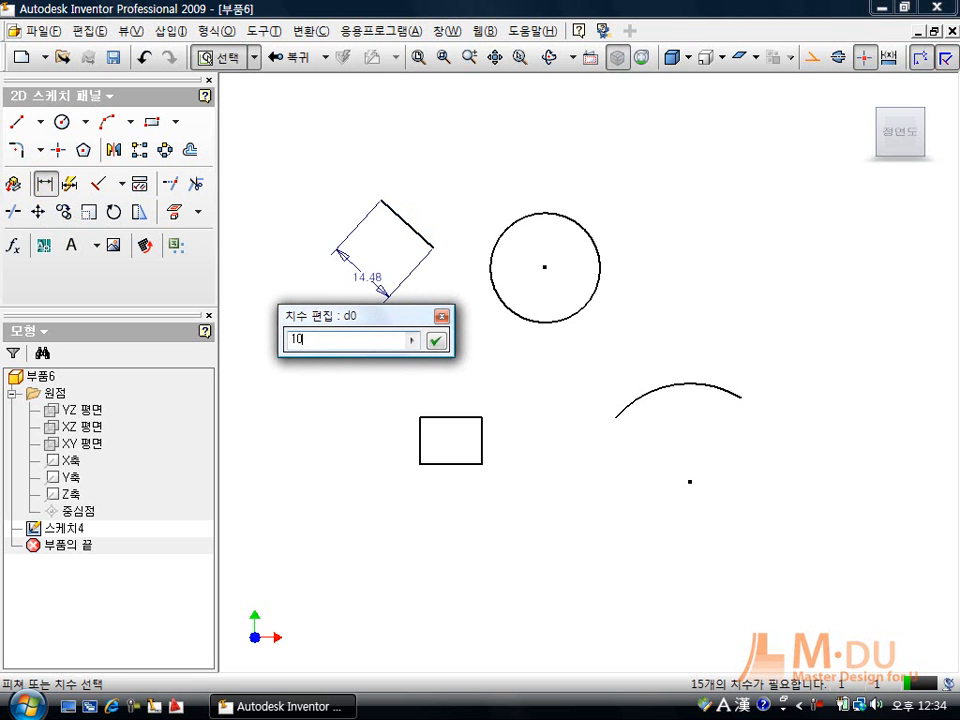
key(Return)
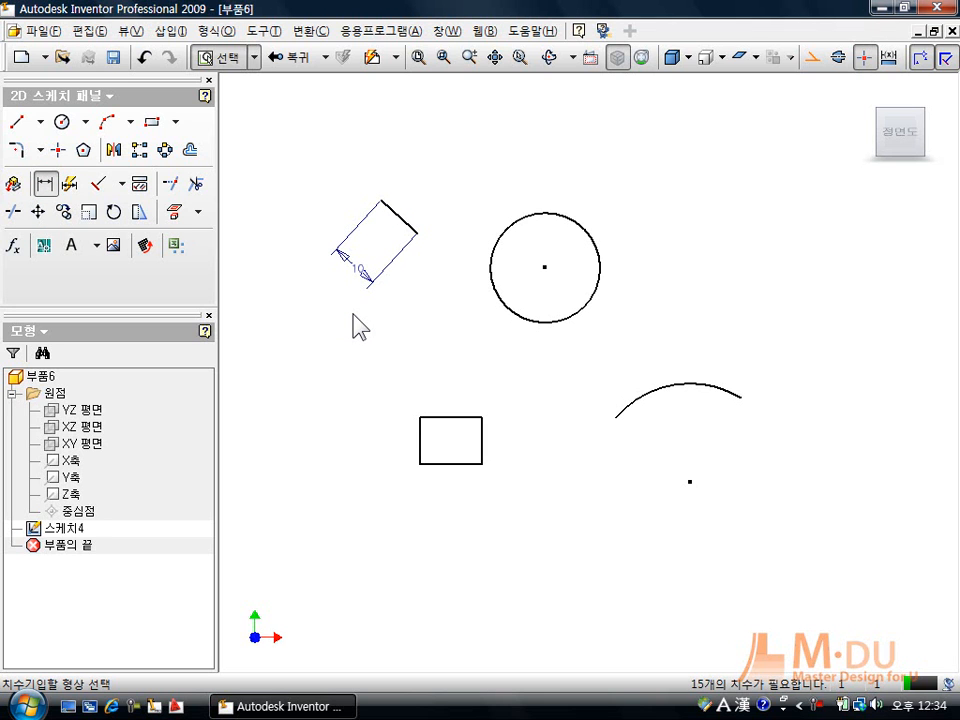
Step: Dimension the rectangle 20 mm wide and 10 mm high, placing the dimensions below and beside it
click(436, 466)
click(443, 508)
text(2)
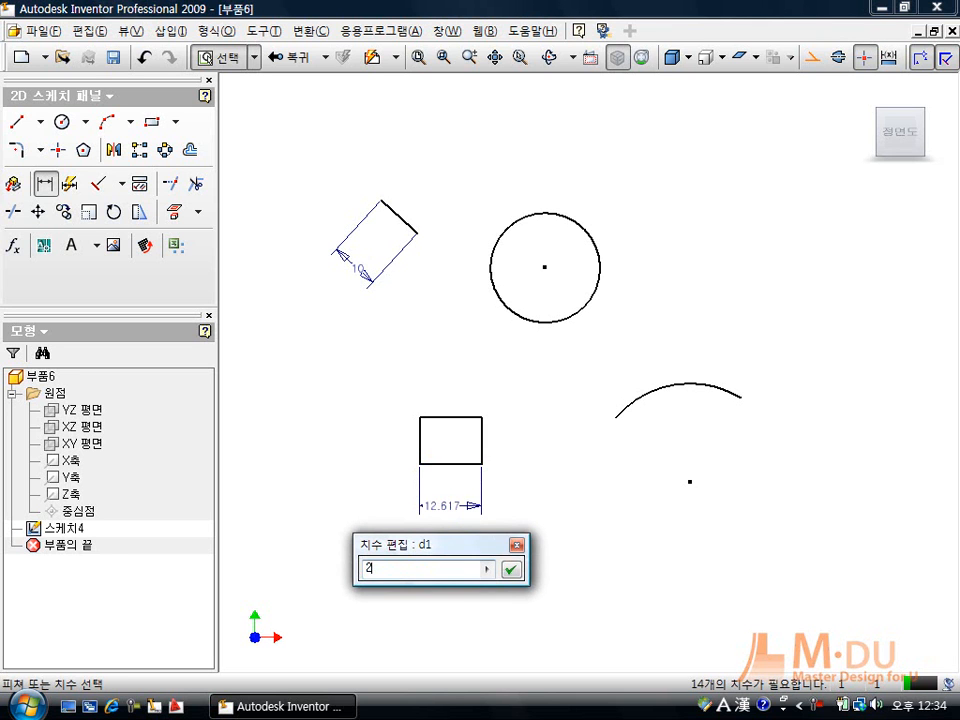
text(0)
key(Return)
click(518, 440)
click(548, 442)
text(1)
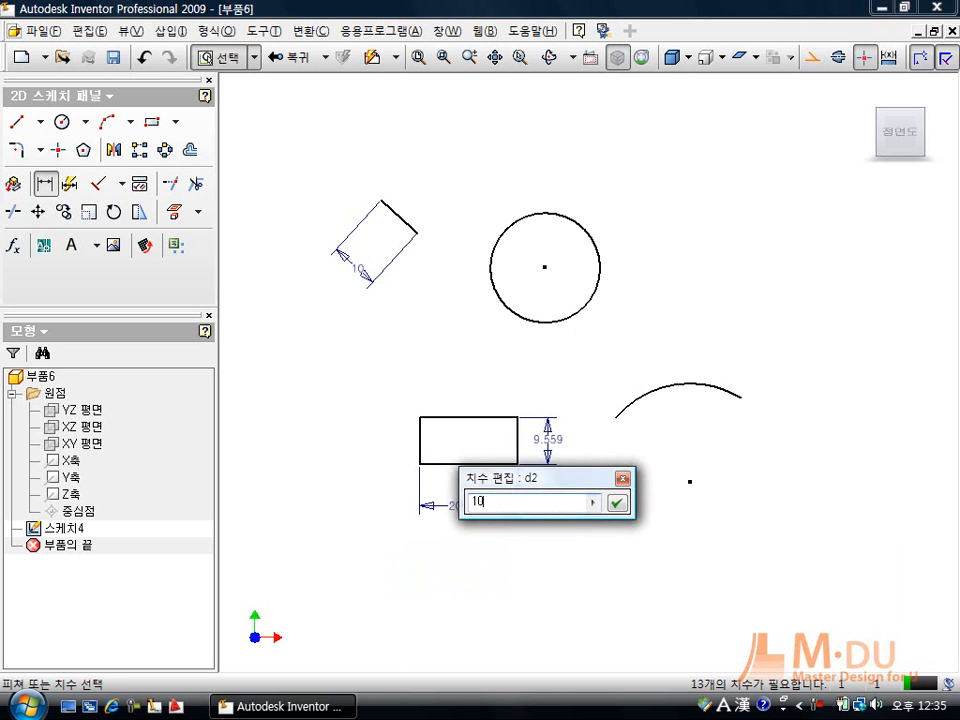
key(Return)
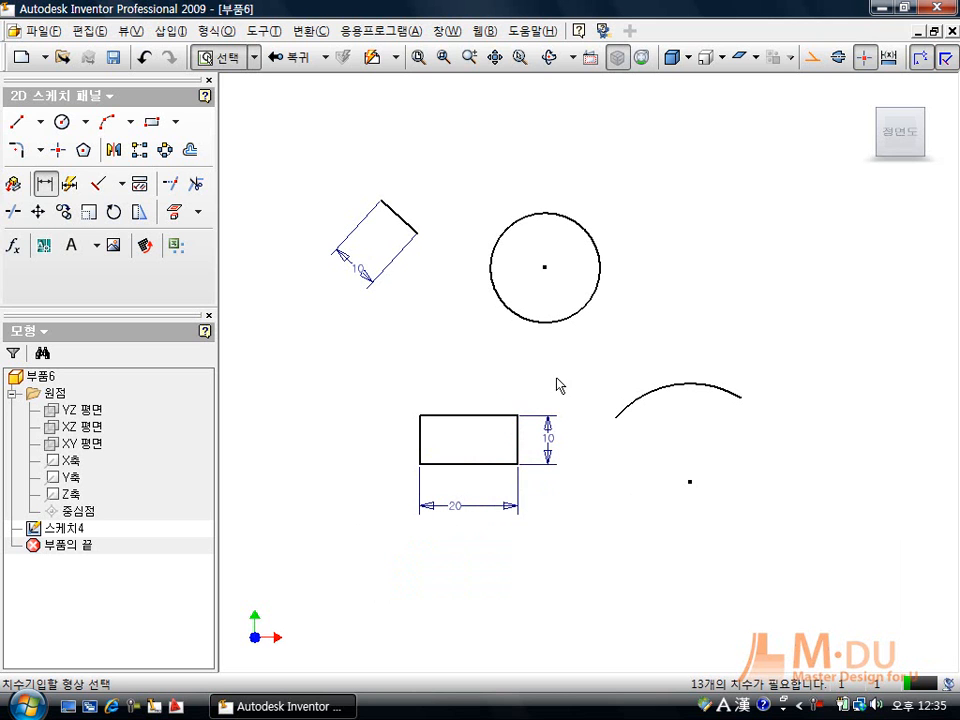
Step: Dimension the circle's diameter with the label below it, without entering a new value
click(562, 321)
click(572, 349)
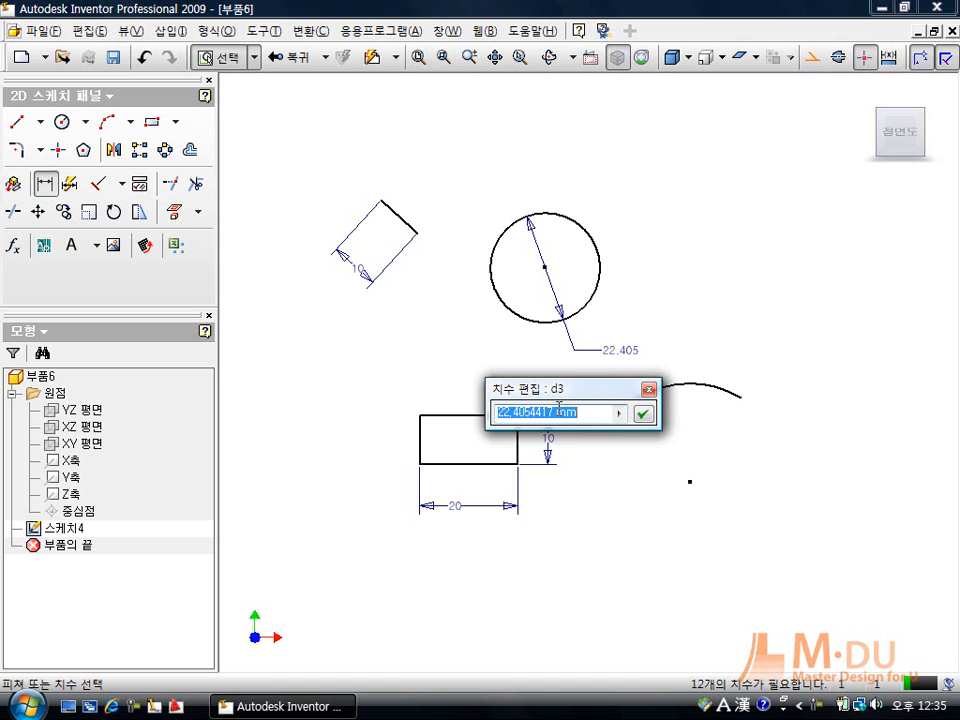
click(649, 389)
Step: Examine the 작성할 때 치수 편집 (edit dimension when created) setting in the sketch application options
click(260, 31)
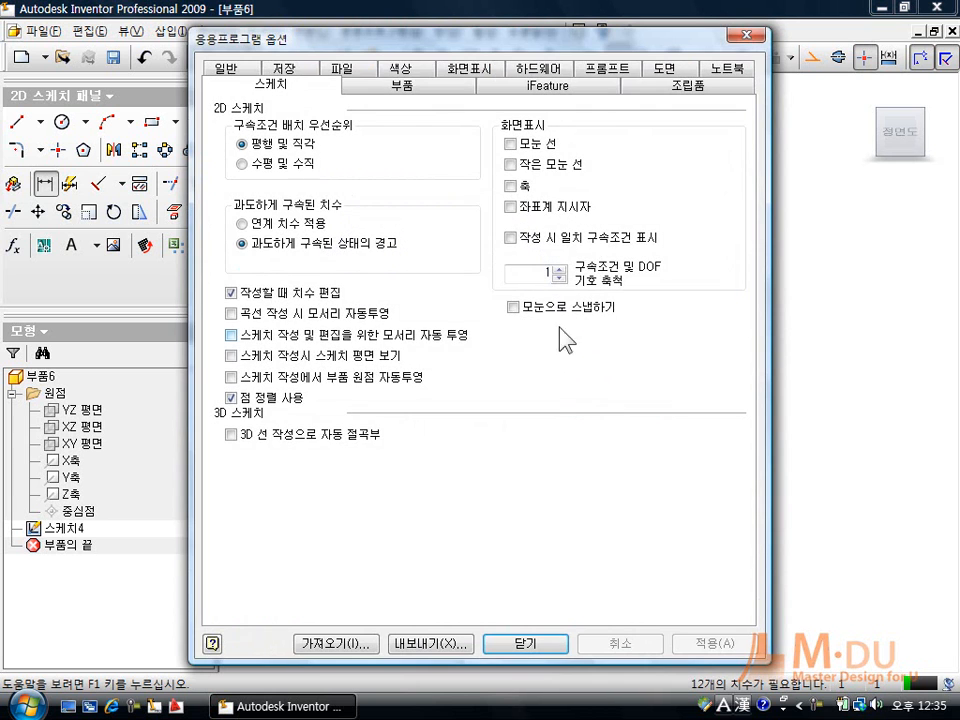
click(260, 78)
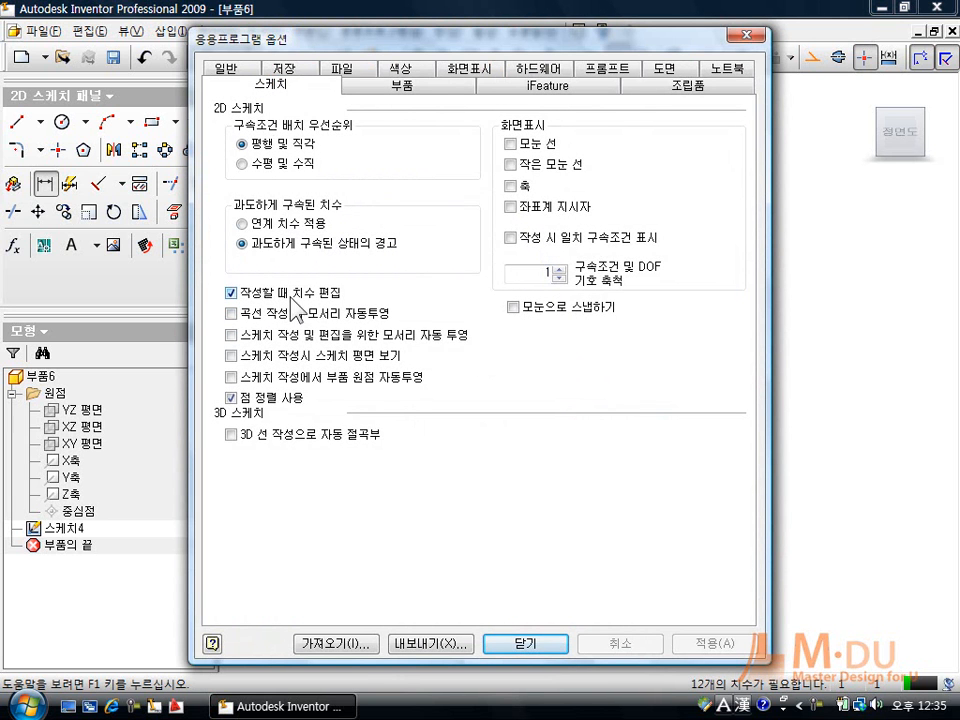
click(231, 293)
click(522, 644)
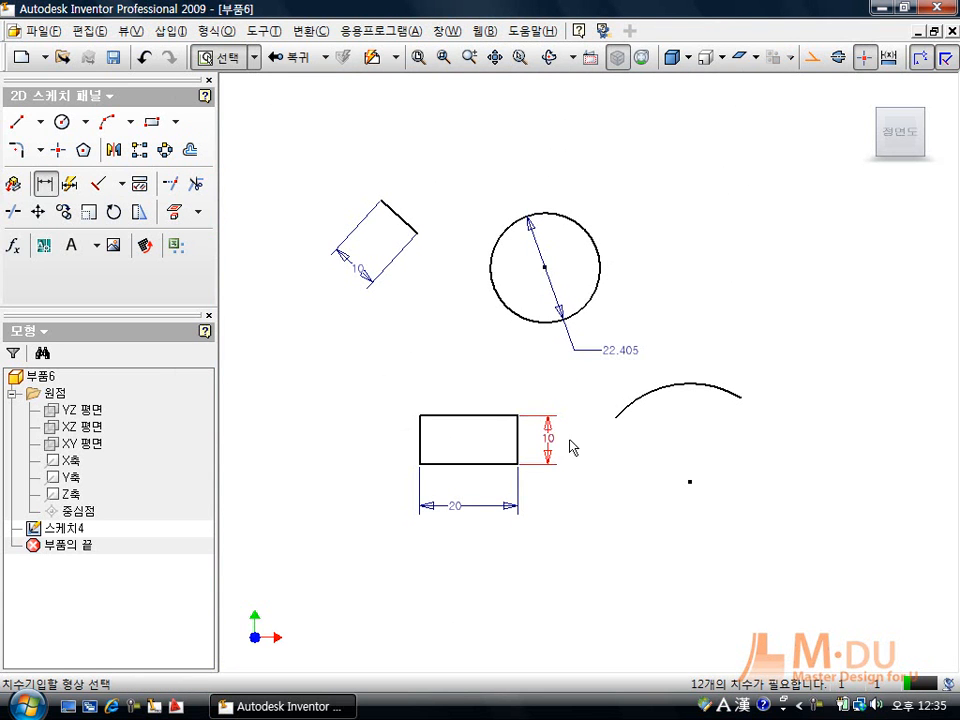
Step: Dimension the arc's radius above its end without entering a new value
click(708, 386)
click(739, 336)
click(812, 373)
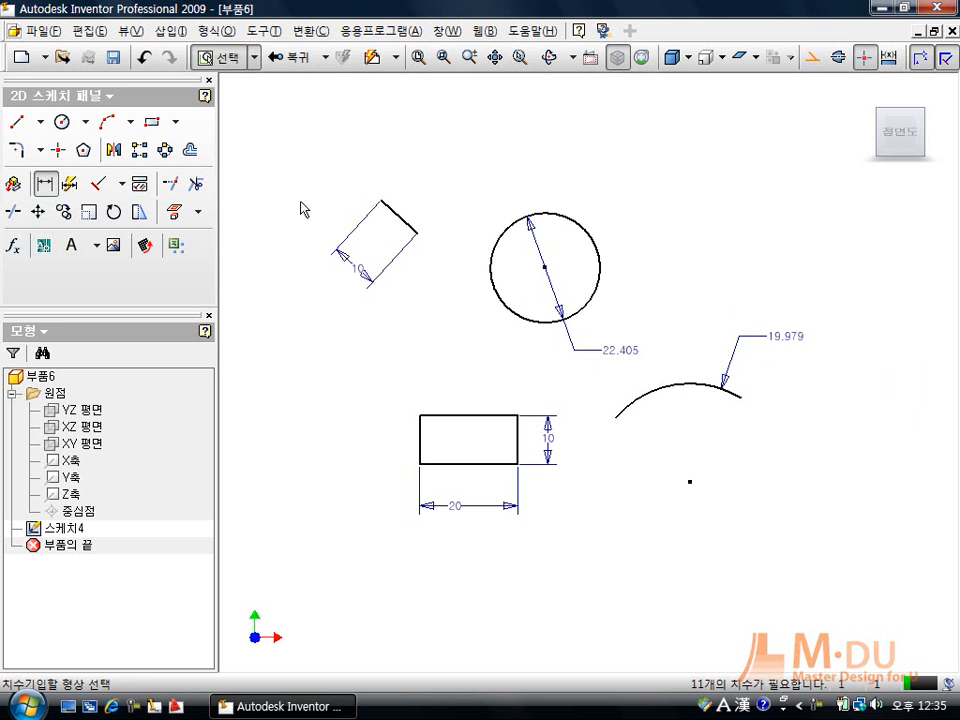
key(Escape)
Step: Turn off the sketch application option 작성할 때 치수 편집 (edit dimension when created)
click(268, 35)
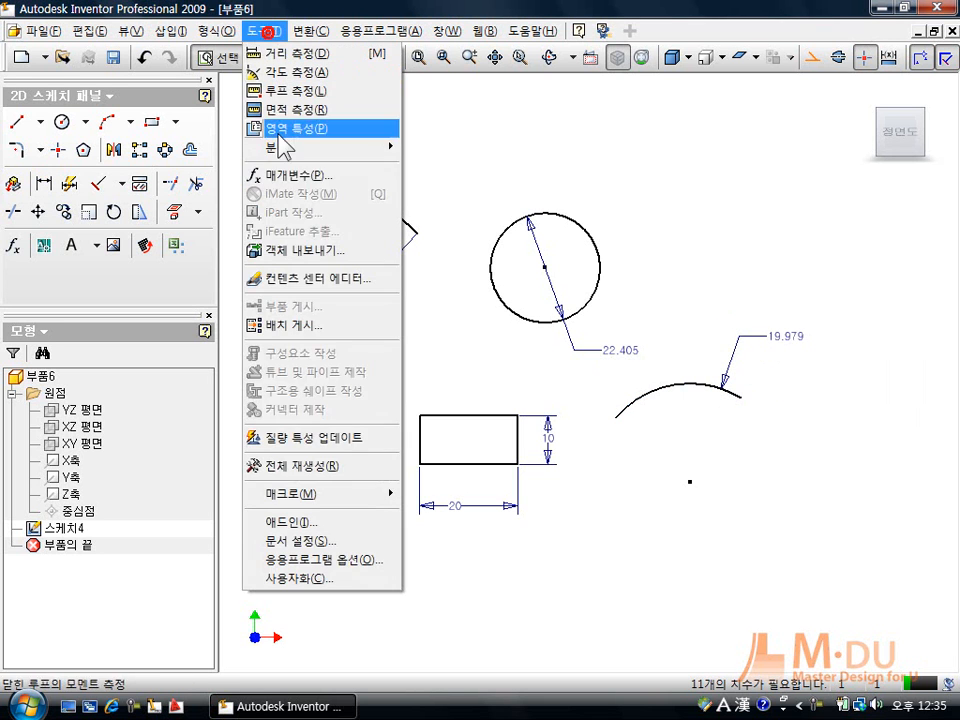
click(316, 560)
click(236, 291)
click(530, 632)
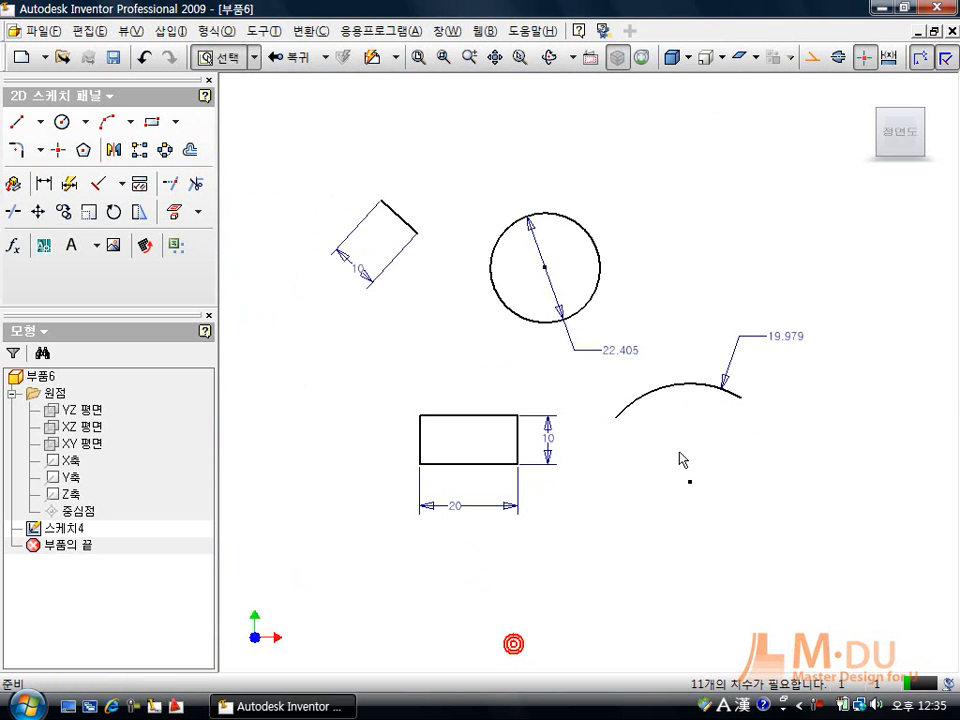
Step: Delete the arc's radius dimension and place a new radius dimension in the same spot
click(754, 348)
key(Delete)
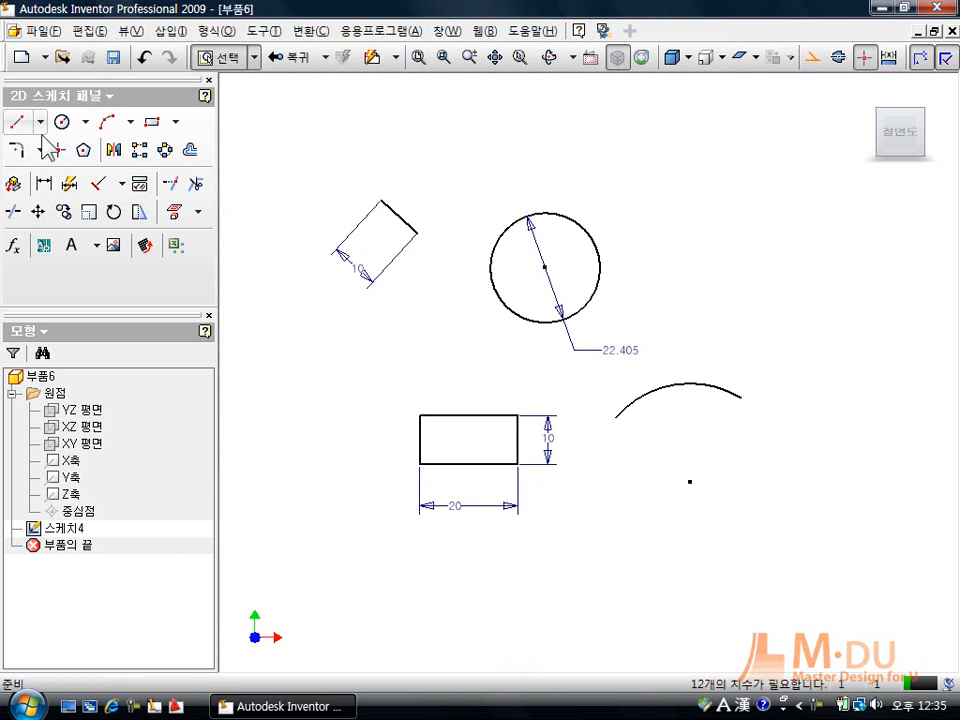
click(44, 184)
click(707, 390)
click(754, 356)
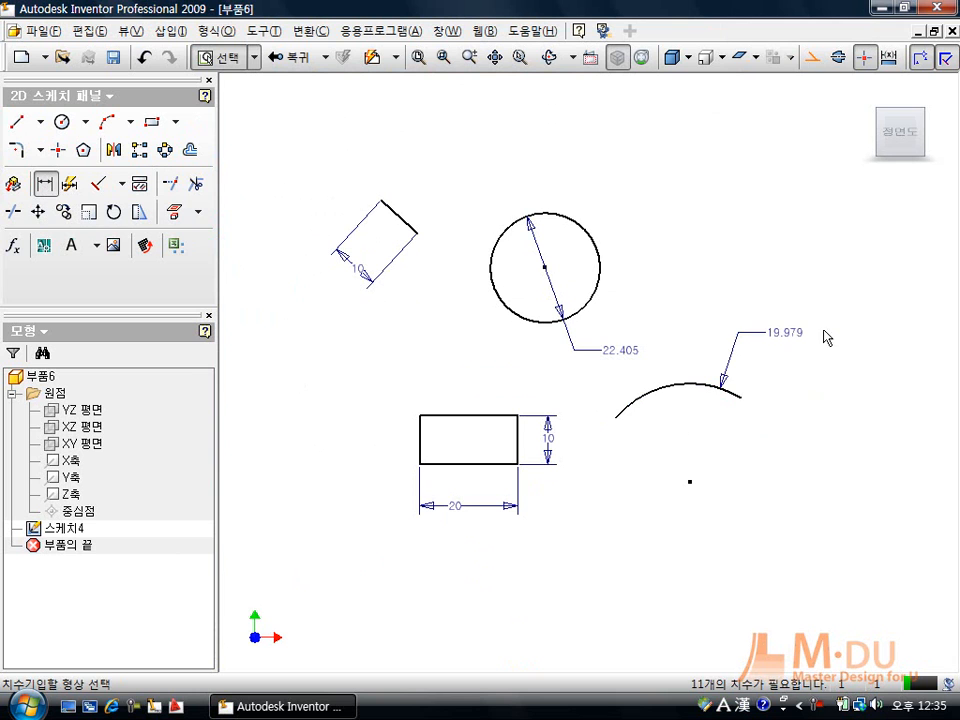
Step: Set the arc's radius to 20 mm and end dimensioning
double_click(783, 332)
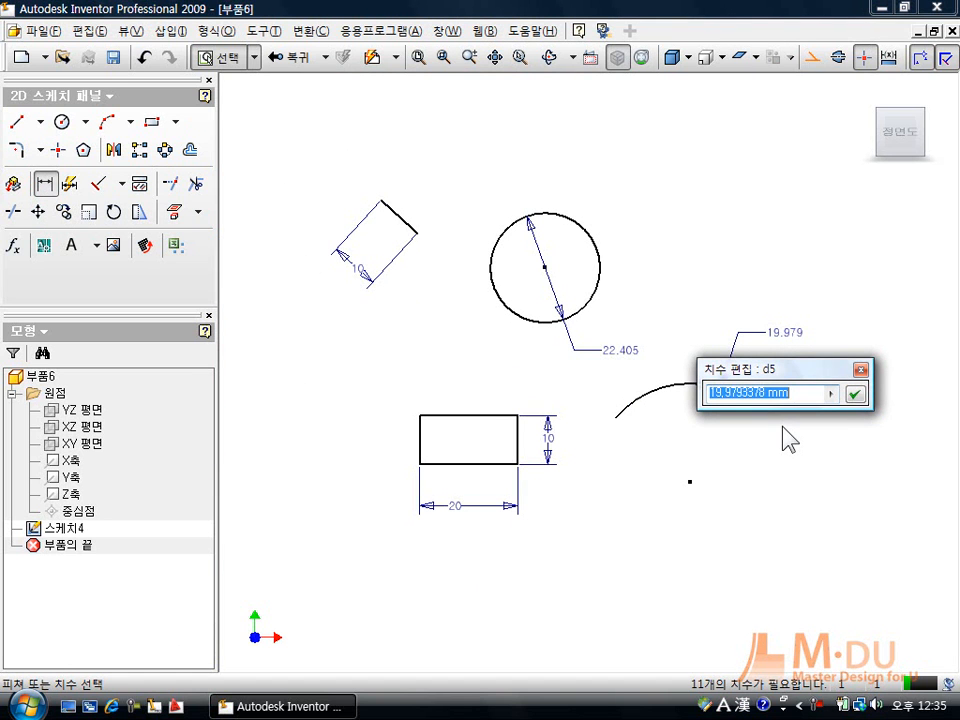
text(20)
key(Return)
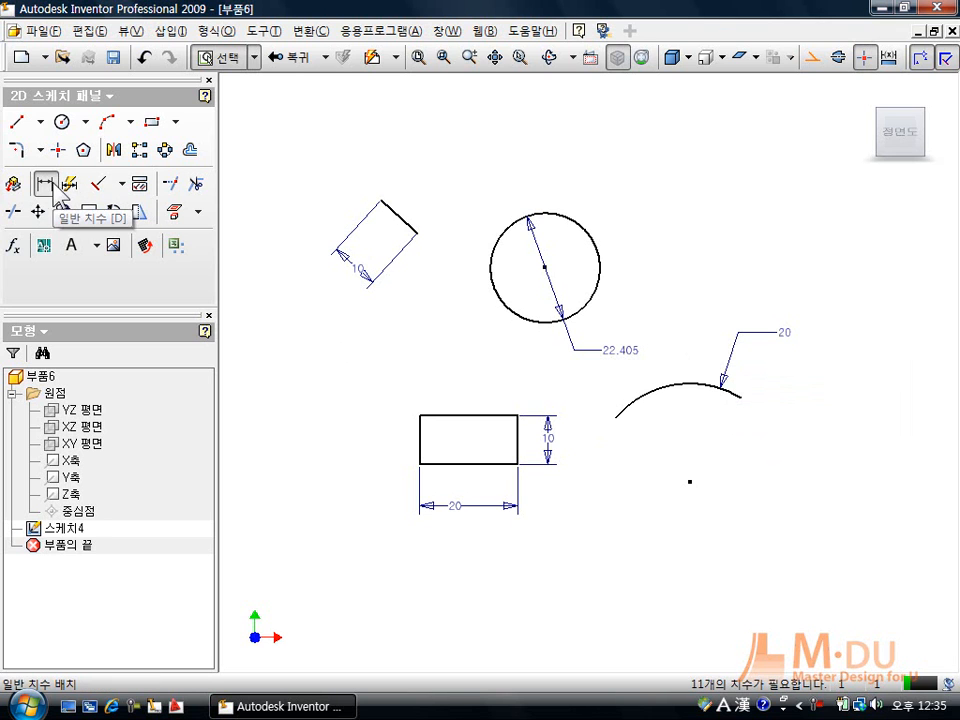
key(Escape)
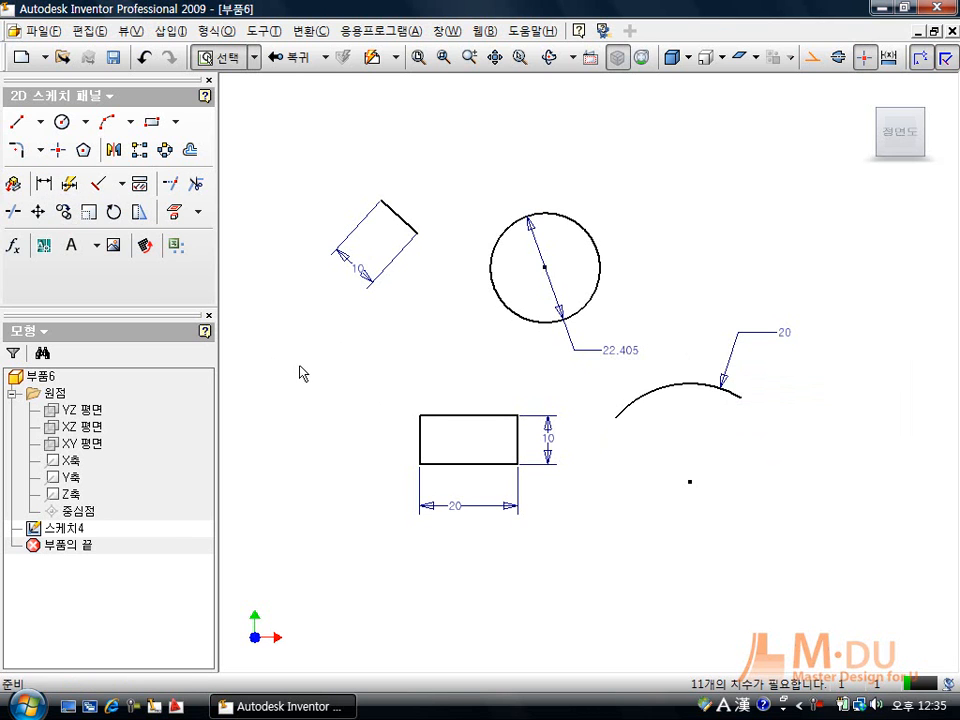
Step: Set the circle's existing diameter dimension to 20 mm
click(622, 350)
click(645, 322)
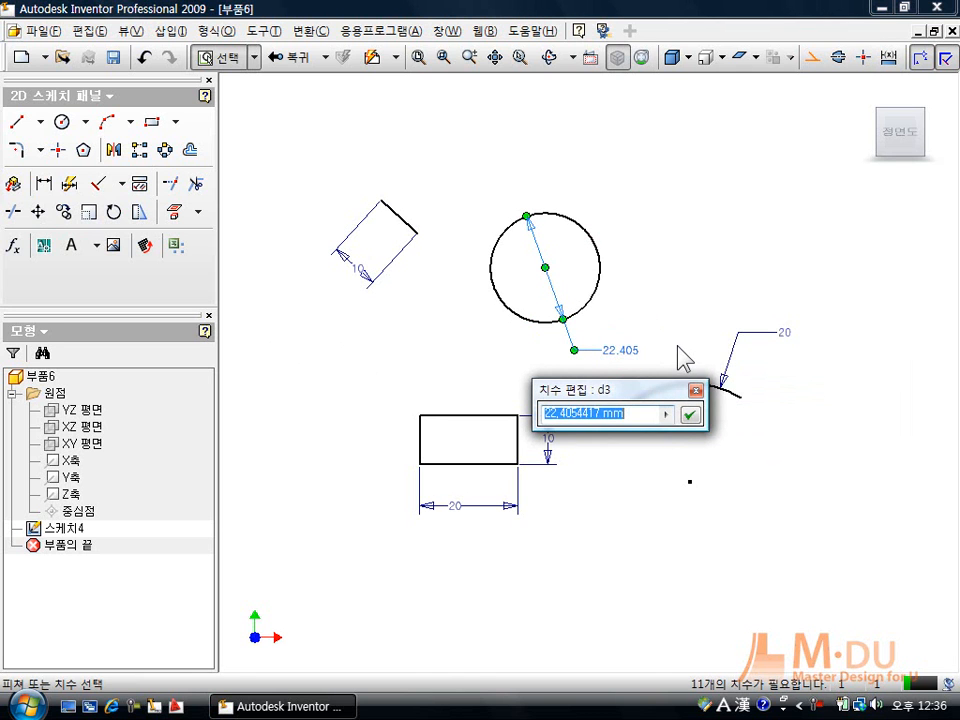
text(20)
key(Return)
click(462, 224)
Step: Turn the sketch application option 작성할 때 치수 편집 (edit dimension when created) back on
click(264, 31)
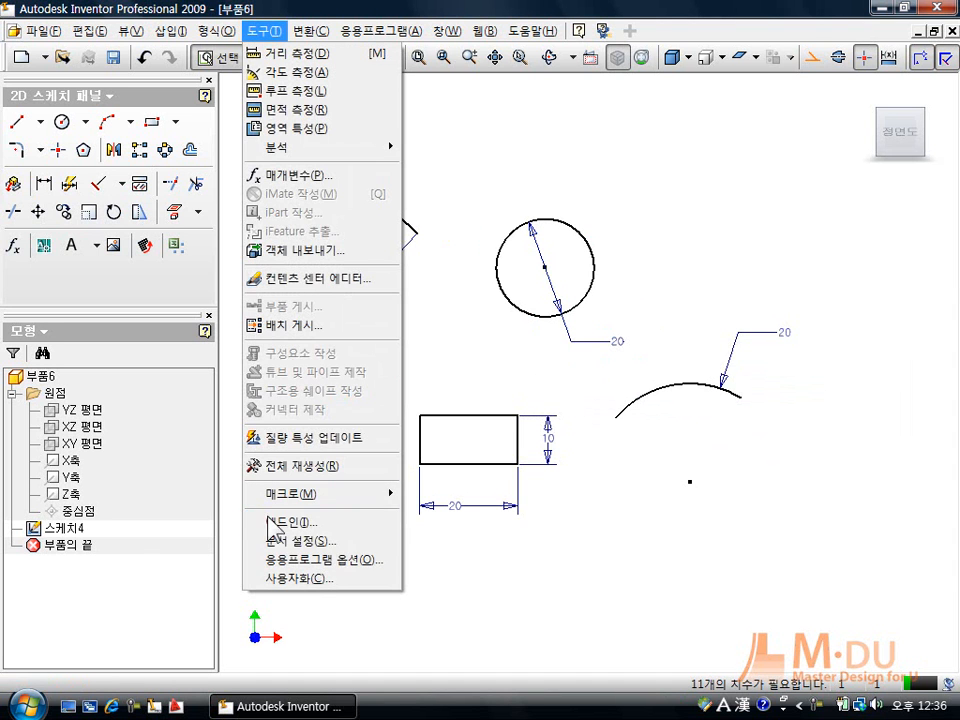
click(316, 561)
click(231, 293)
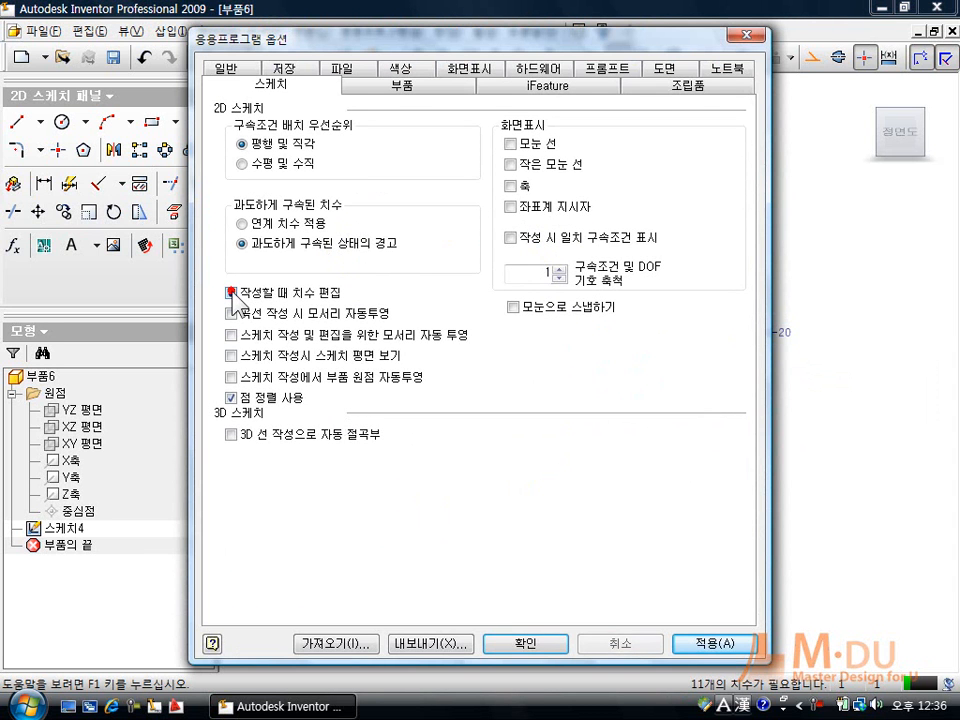
click(519, 646)
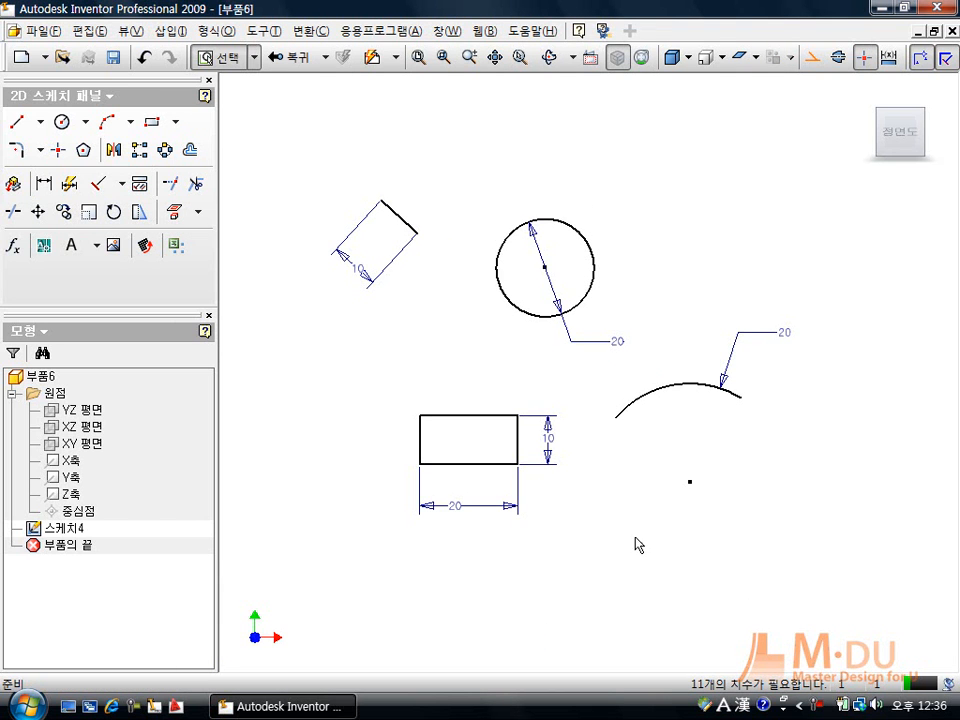
drag(814, 551, 328, 176)
click(446, 246)
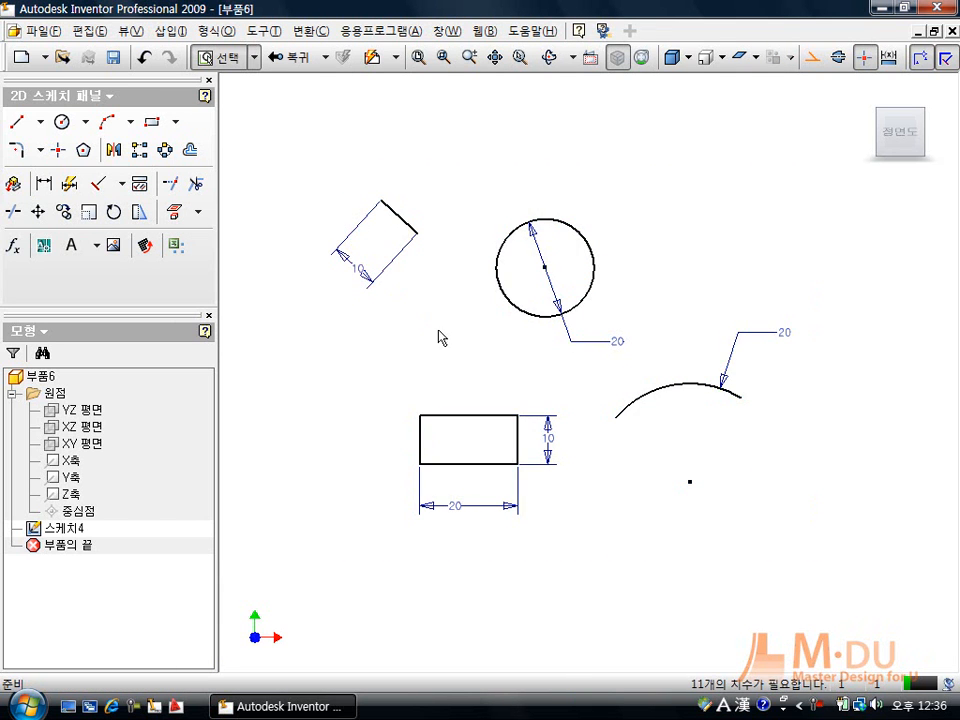